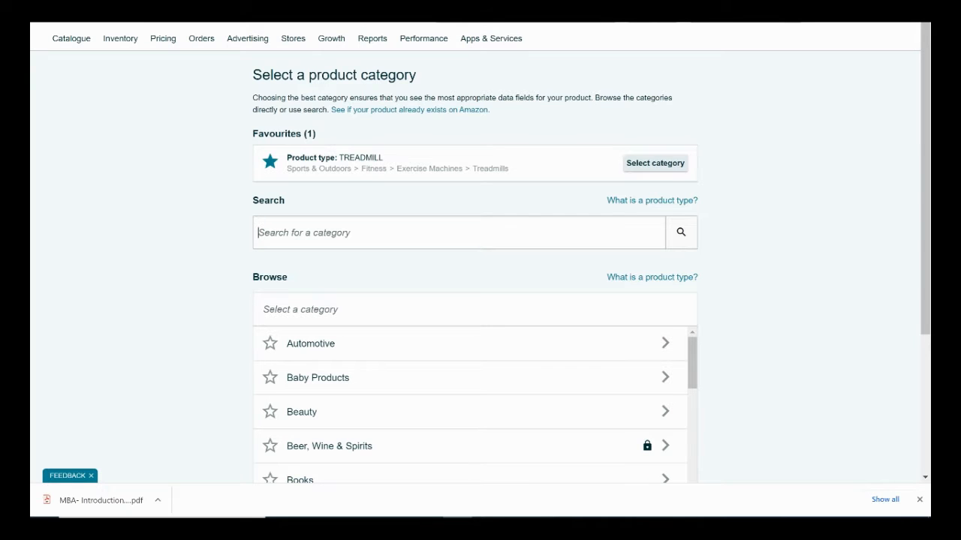
scroll(475, 376, "down", 3)
scroll(475, 375, "up", 3)
left_click_drag(260, 332, 678, 417)
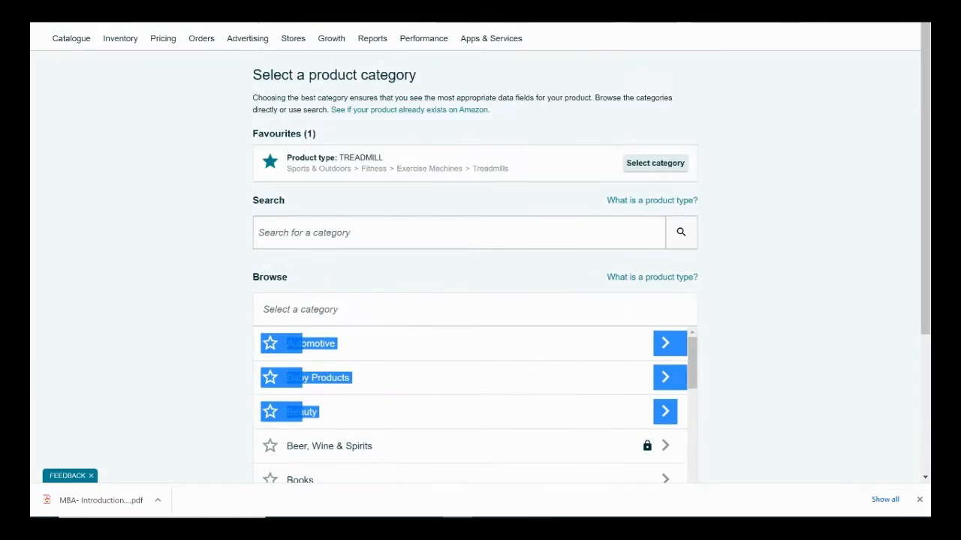
left_click(773, 360)
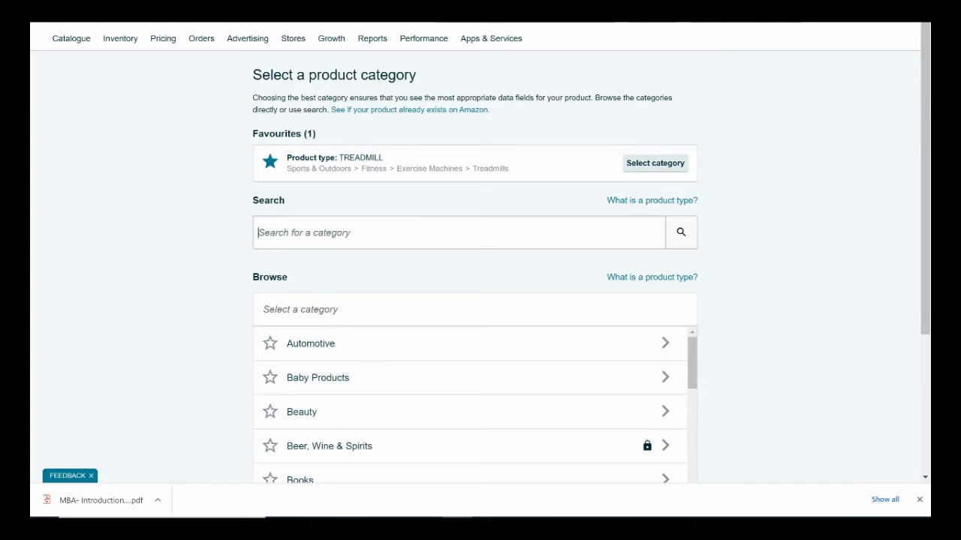
Search the product categories for "exercise bike" and select the Stationary Bicycle product type under Exercise Machines.
type("exercise bike")
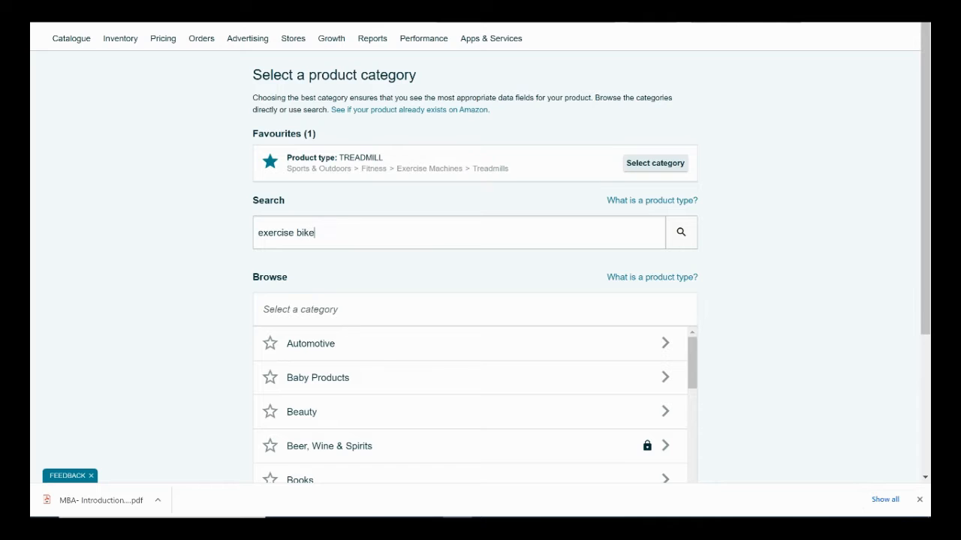
key("Return")
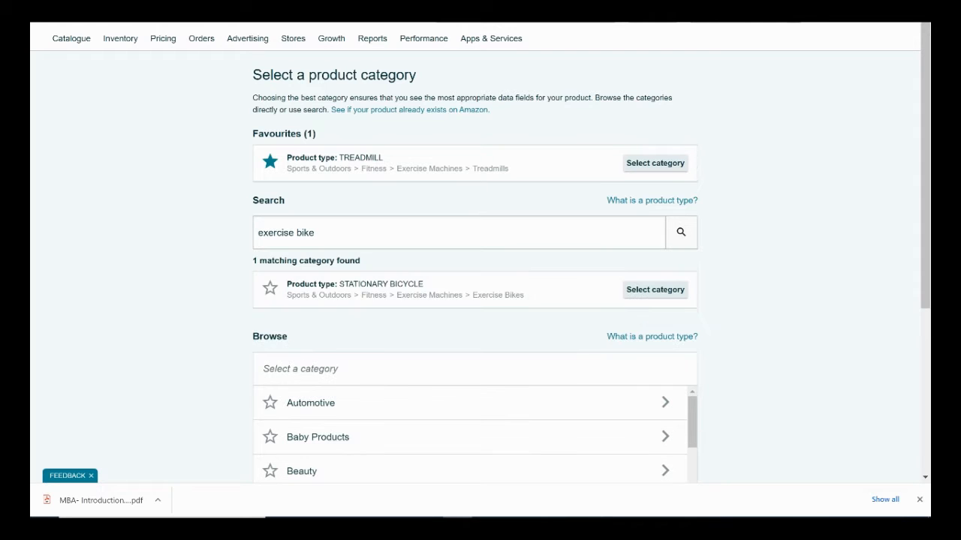
left_click(655, 290)
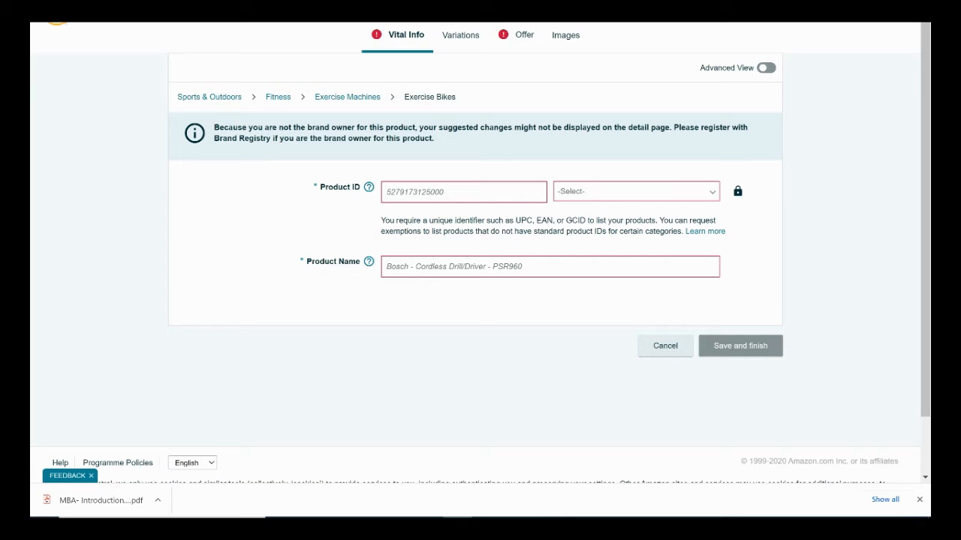
left_click(765, 67)
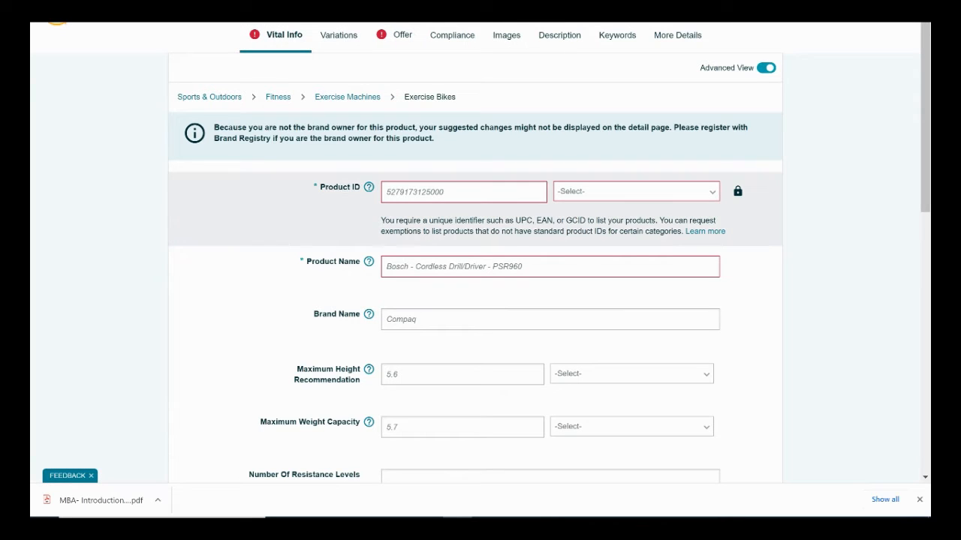
left_click(451, 192)
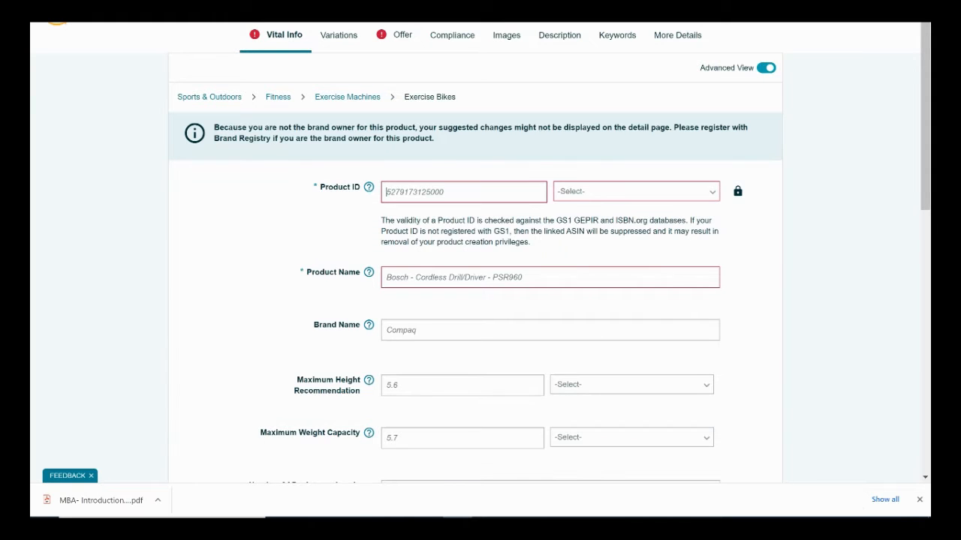
key("ctrl+v")
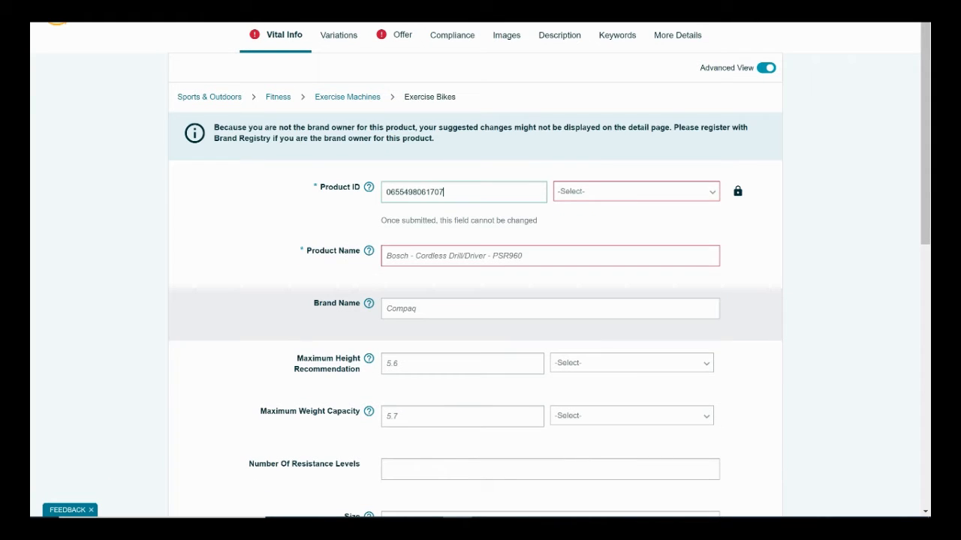
left_click(635, 191)
left_click(601, 226)
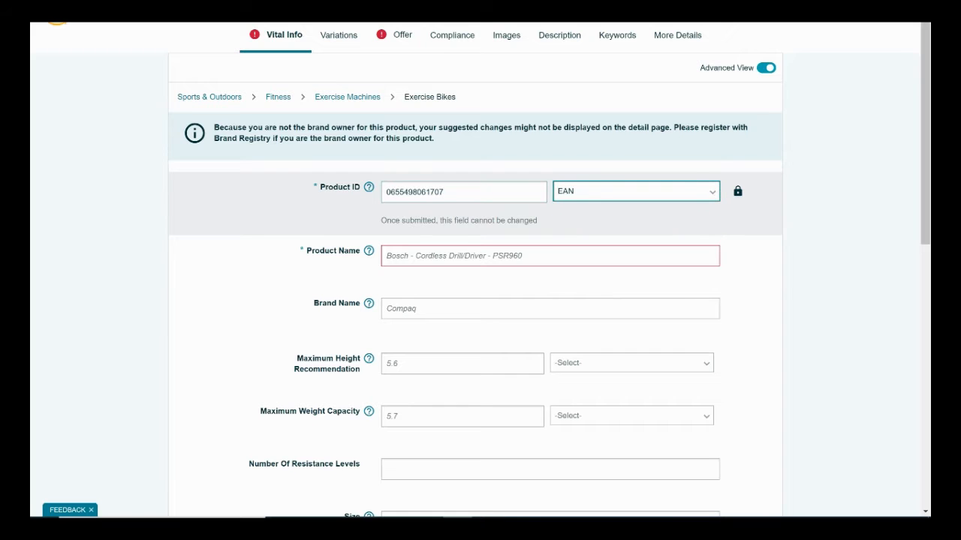
scroll(474, 271, "down", 1)
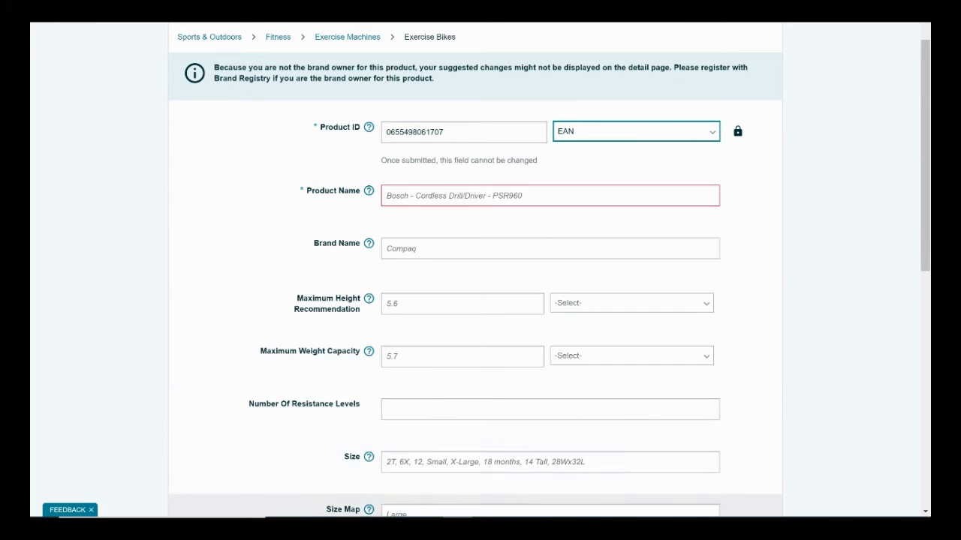
Switch to File Explorer's Spin Bike folder, show its files as larger icons, and open the Exercise Spin Bike-197 Word document.
left_click(398, 517)
left_click(382, 330)
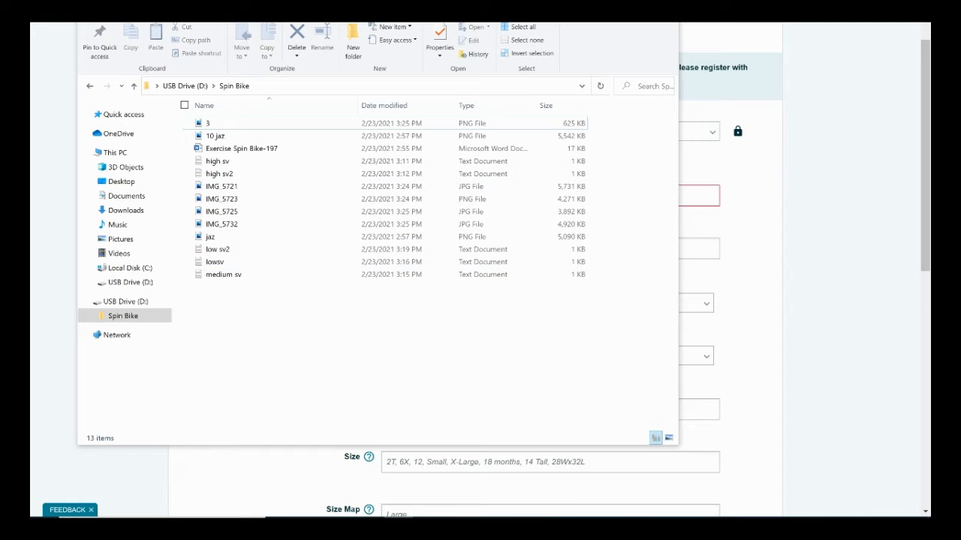
right_click(116, 301)
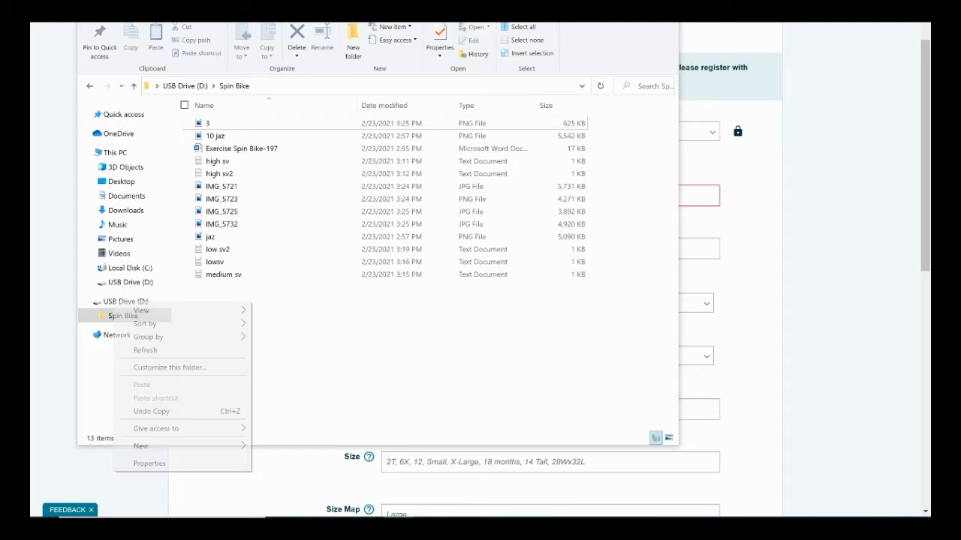
mouse_move(139, 311)
left_click(288, 323)
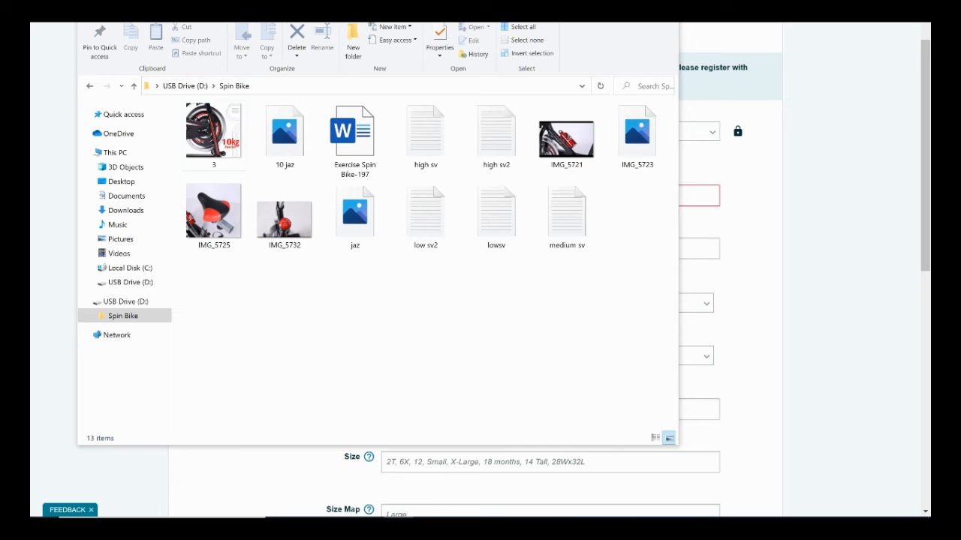
left_click(355, 140)
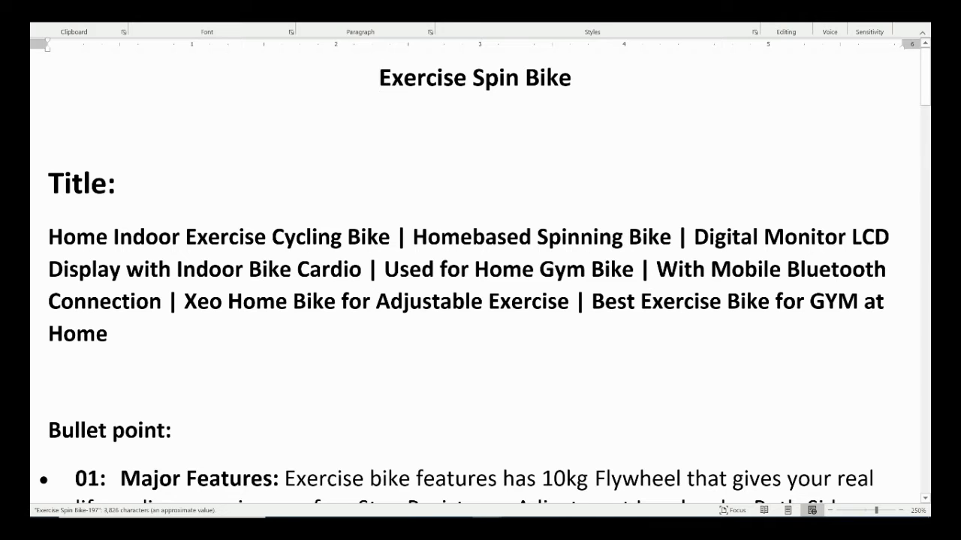
Copy the full title from the Word document into the listing's Product Name field in the browser.
left_click_drag(122, 334, 48, 236)
key("alt+Tab")
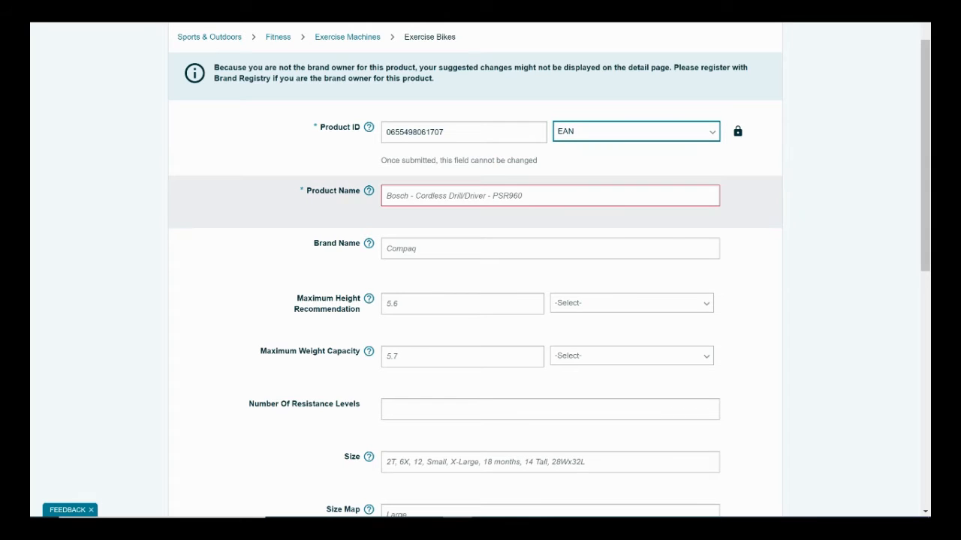
left_click(550, 196)
key("ctrl+v")
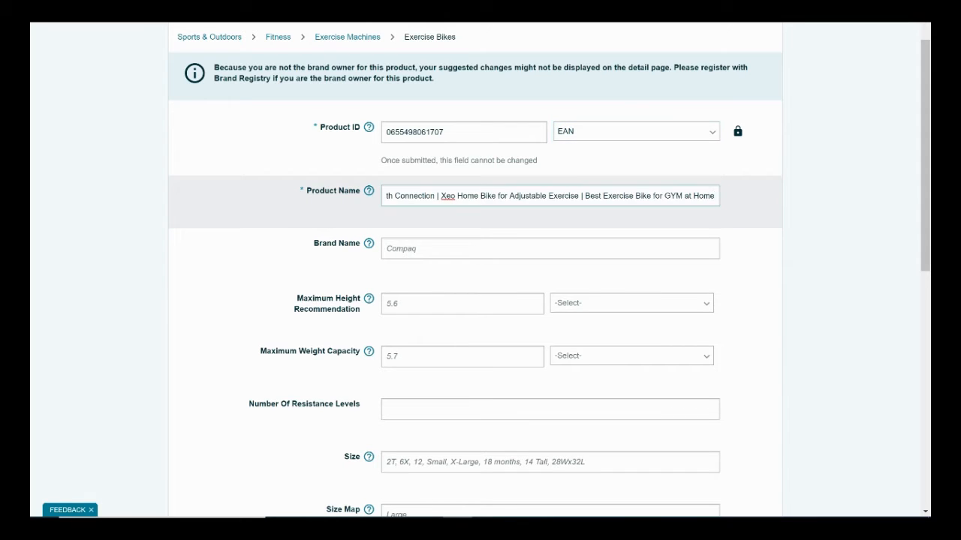
Set the listing's brand name to Xeo Home.
left_click(835, 240)
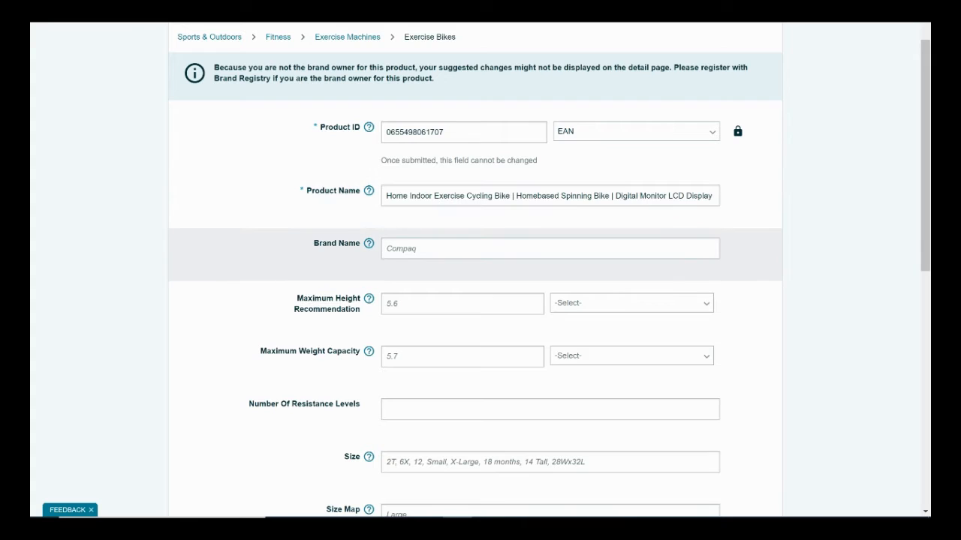
type("Xeo Home")
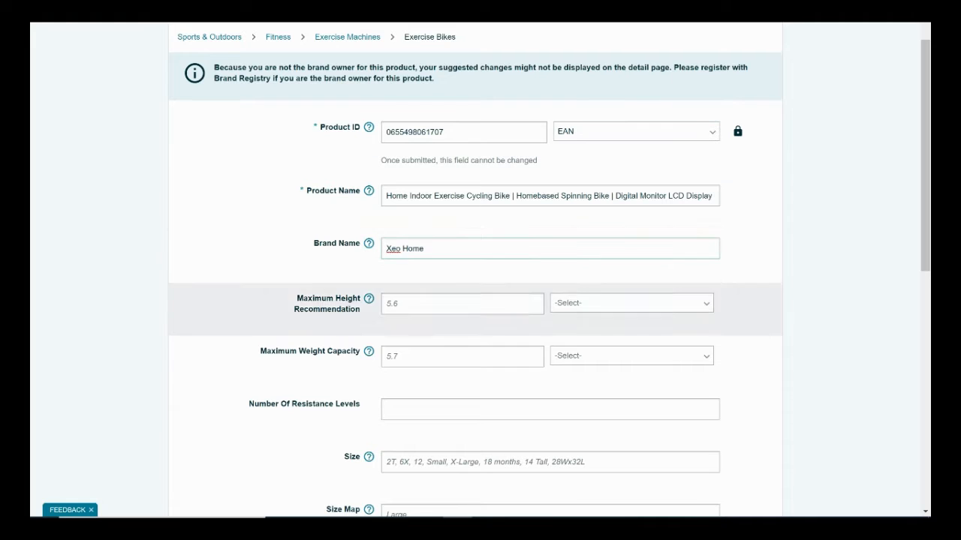
scroll(632, 301, "down", 1)
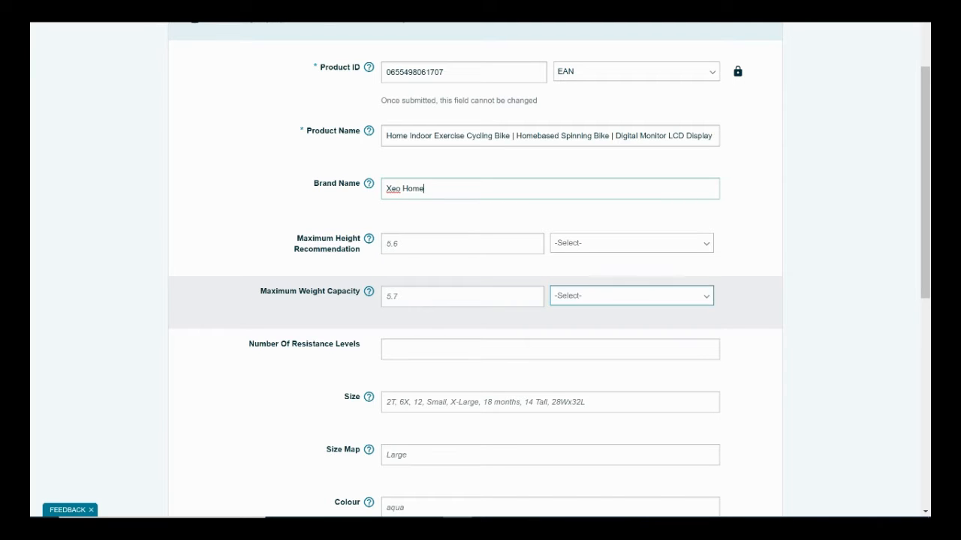
Set both the Colour and the Colour Map of the exercise bike to Black.
scroll(631, 300, "down", 3)
left_click(550, 327)
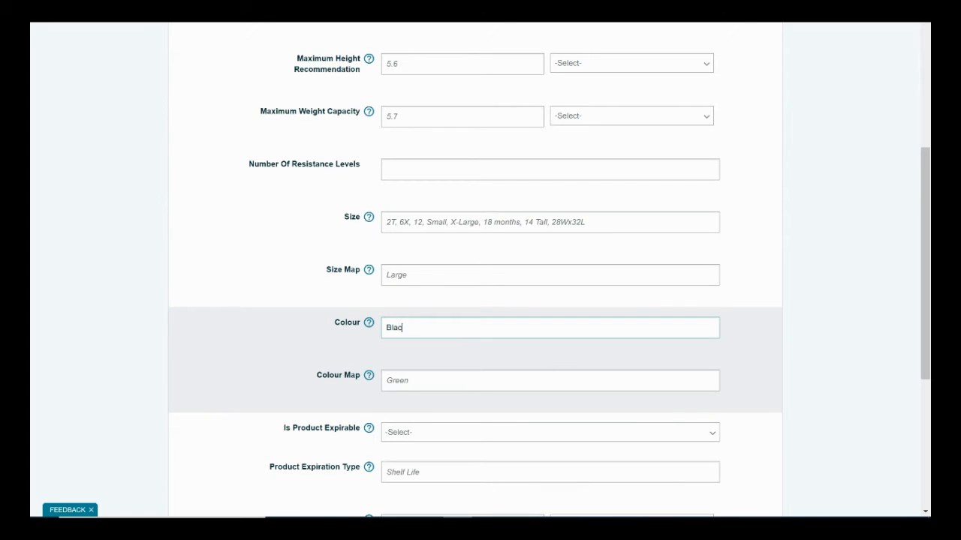
left_click(550, 380)
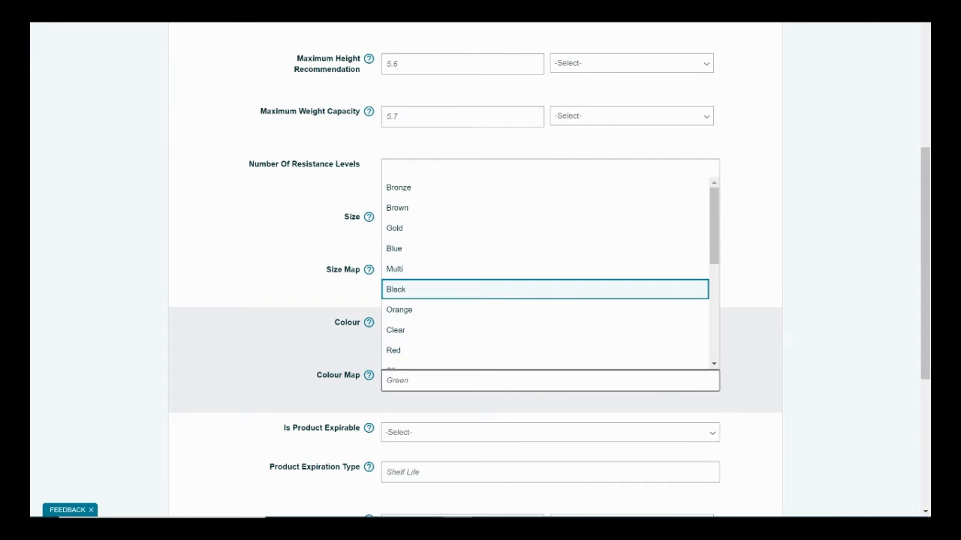
left_click(550, 290)
Fill in the offer with seller SKU "BA-0197 Spin Bike10kg Black", price GBP 189.99, quantity 1 and condition New.
scroll(550, 319, "down", 2)
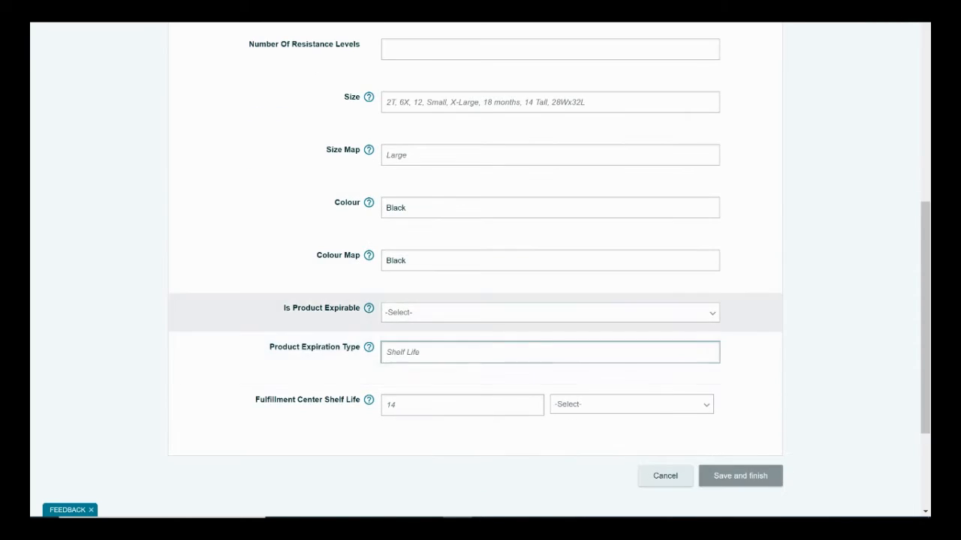
scroll(481, 421, "up", 5)
scroll(480, 300, "up", 3)
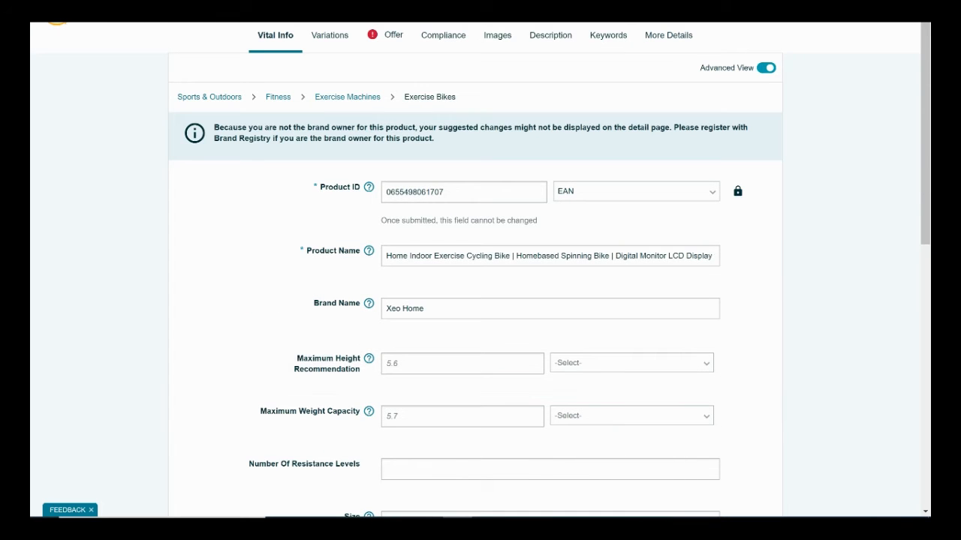
left_click(393, 35)
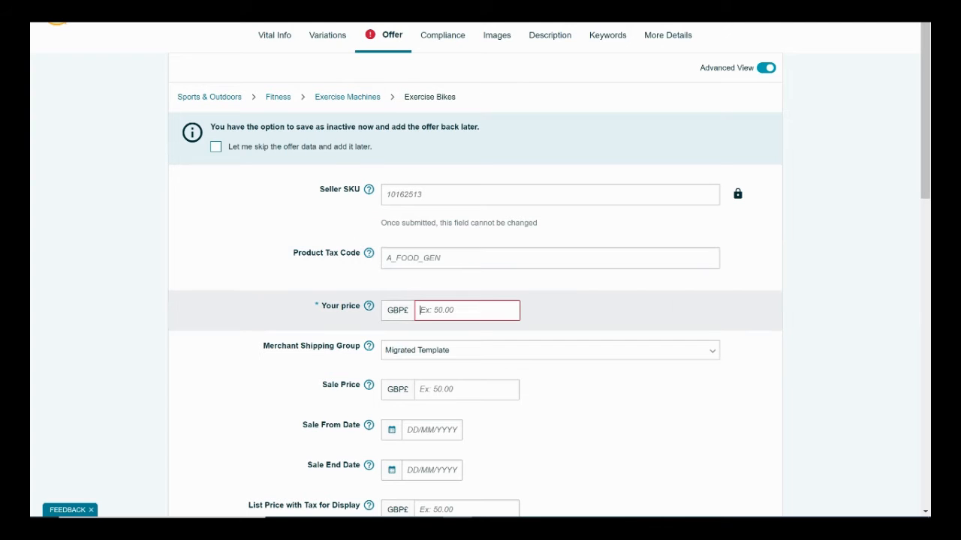
scroll(480, 300, "down", 1)
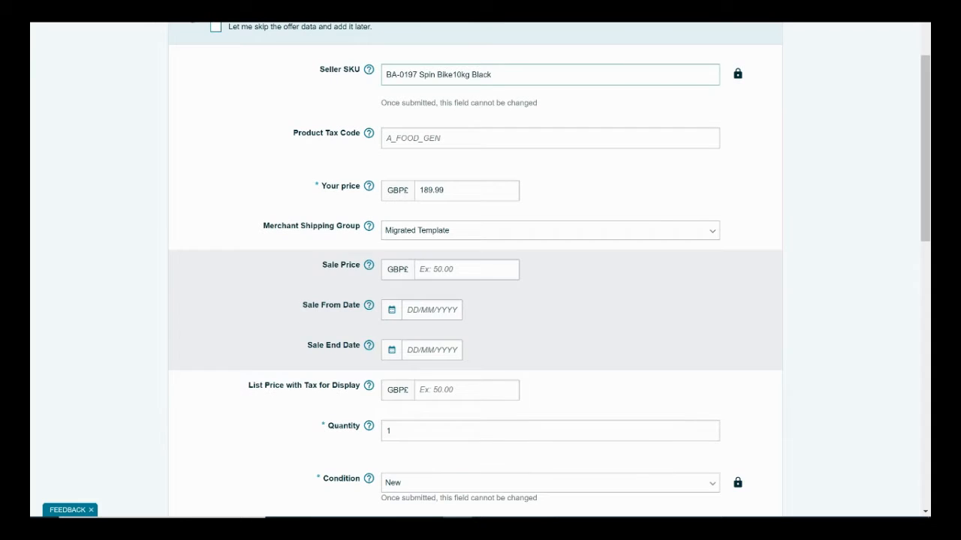
Review the remaining optional offer fields down to the fulfilment channel, then the battery fields in the Compliance section.
scroll(480, 300, "down", 3)
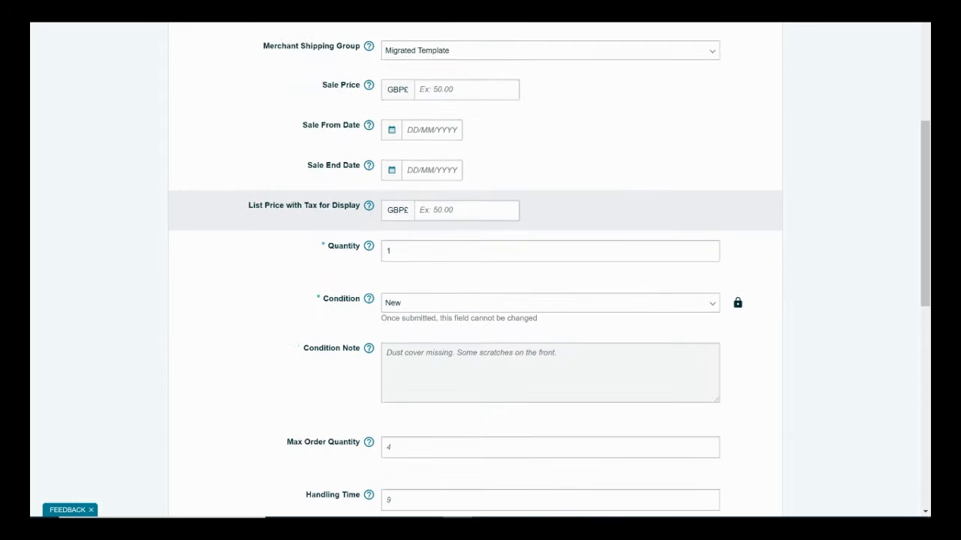
scroll(480, 300, "down", 6)
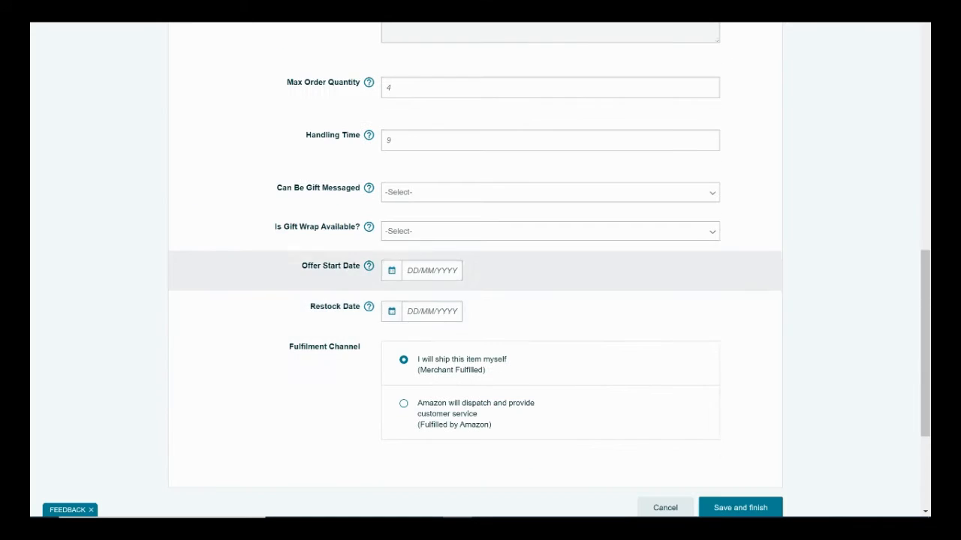
left_click(431, 311)
scroll(431, 311, "down", 2)
scroll(432, 312, "up", 5)
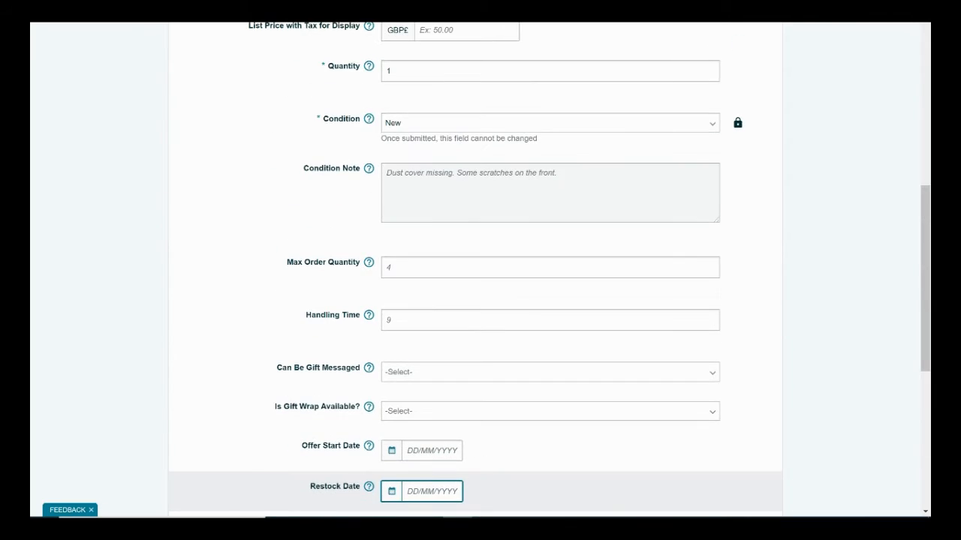
scroll(480, 300, "up", 7)
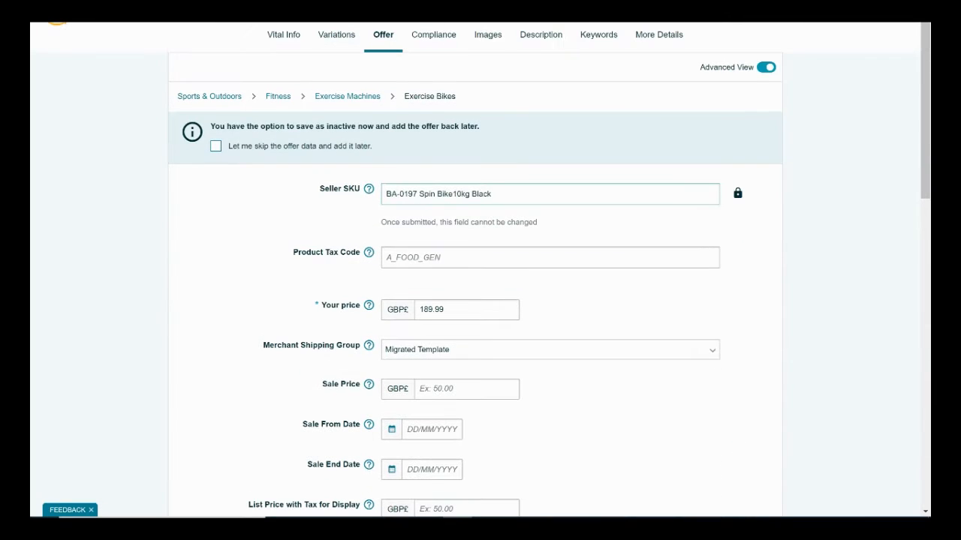
left_click(434, 35)
scroll(450, 150, "down", 6)
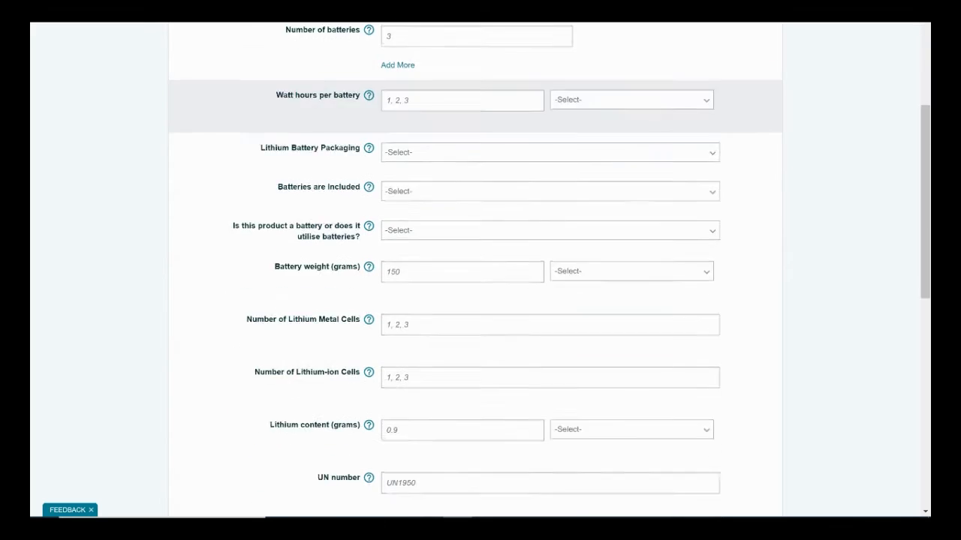
scroll(480, 300, "down", 2)
scroll(480, 300, "up", 8)
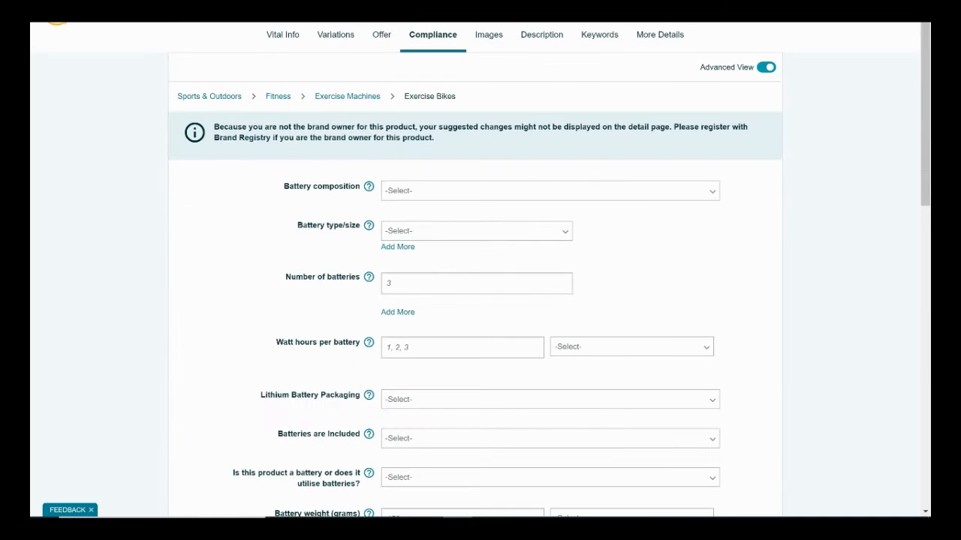
Upload the "jaz" picture from the Spin Bike folder on the Desktop as the listing's MAIN image.
left_click(489, 35)
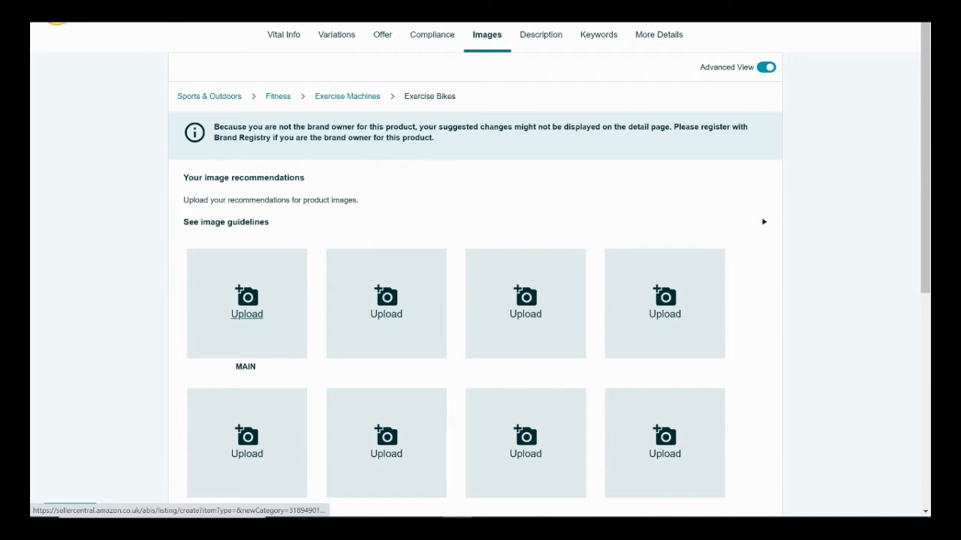
left_click(247, 307)
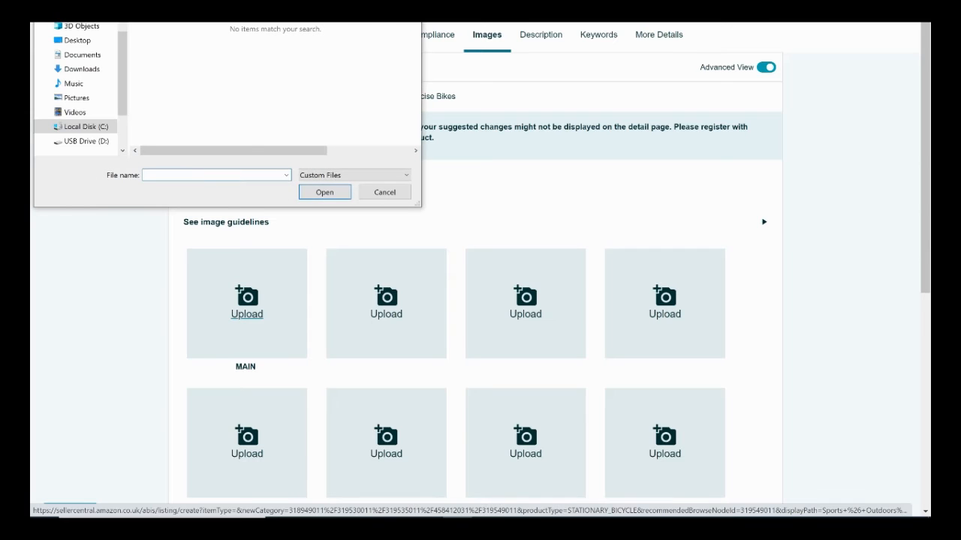
left_click(77, 40)
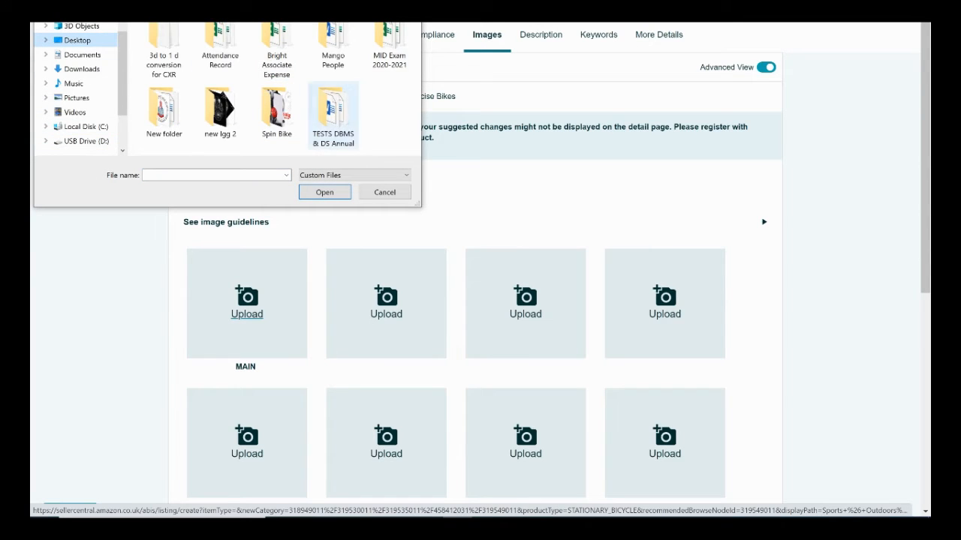
double_click(277, 113)
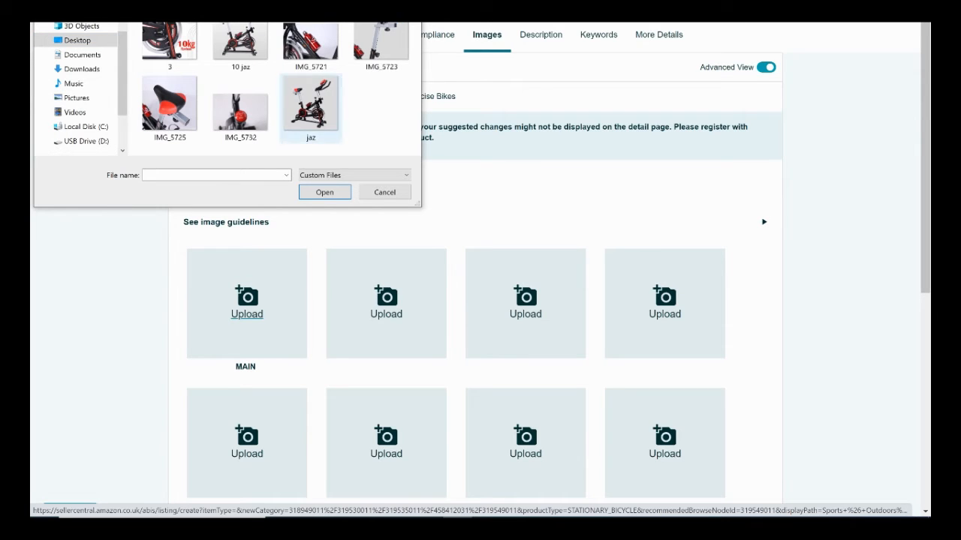
double_click(311, 108)
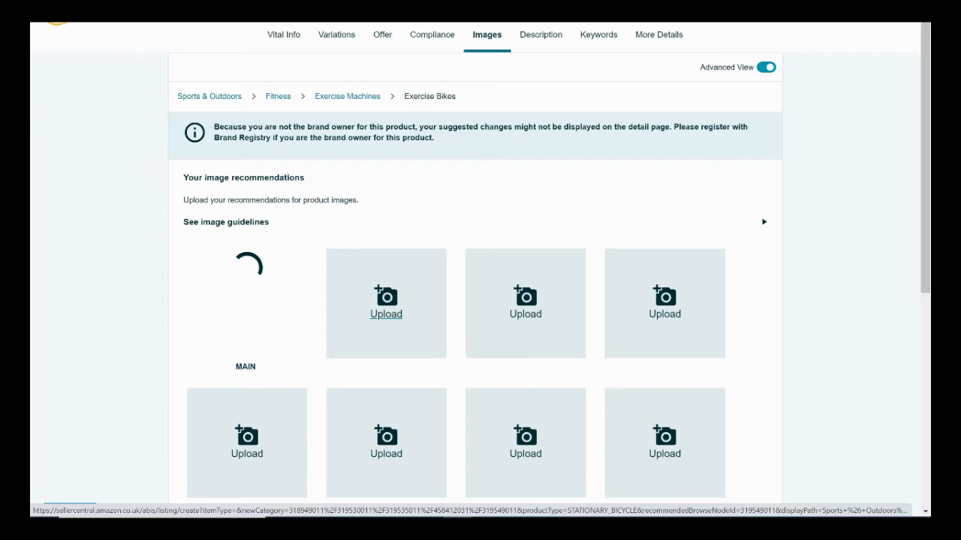
Upload IMG_5721, IMG_5723 and IMG_5725 into the second, third and fourth image slots.
left_click(385, 314)
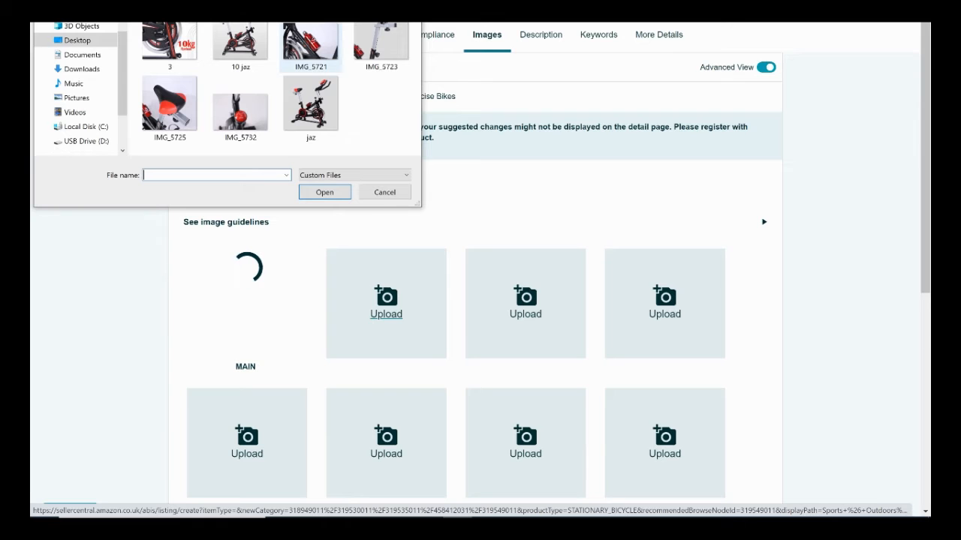
double_click(311, 43)
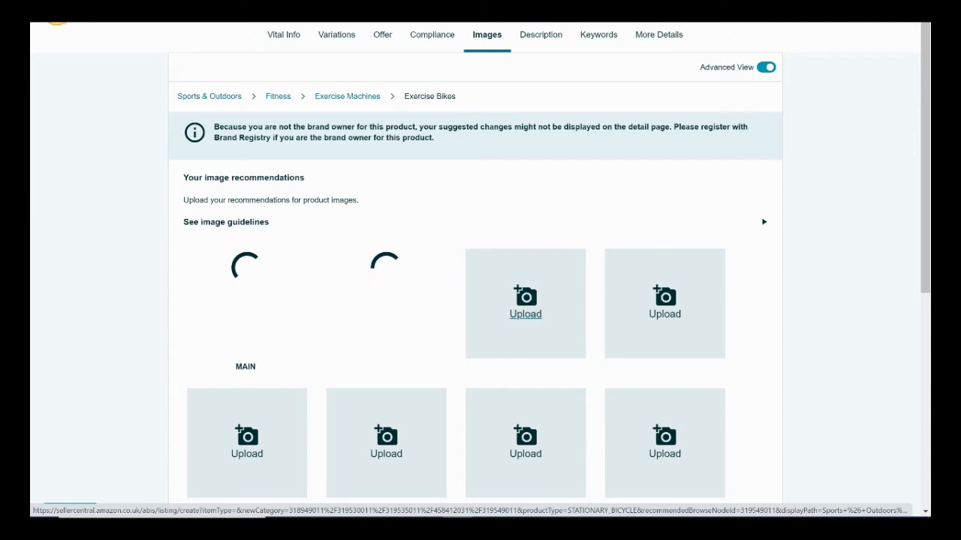
left_click(525, 313)
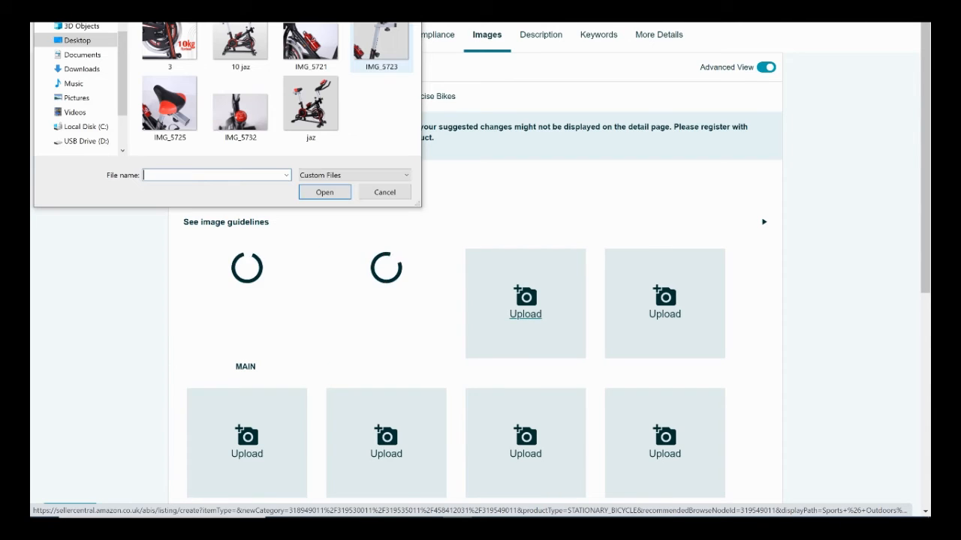
double_click(381, 46)
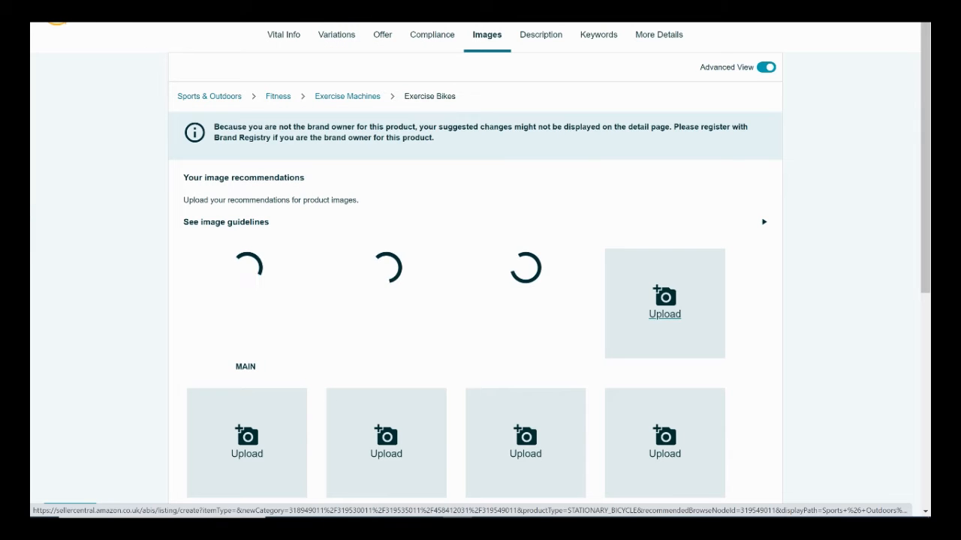
left_click(665, 314)
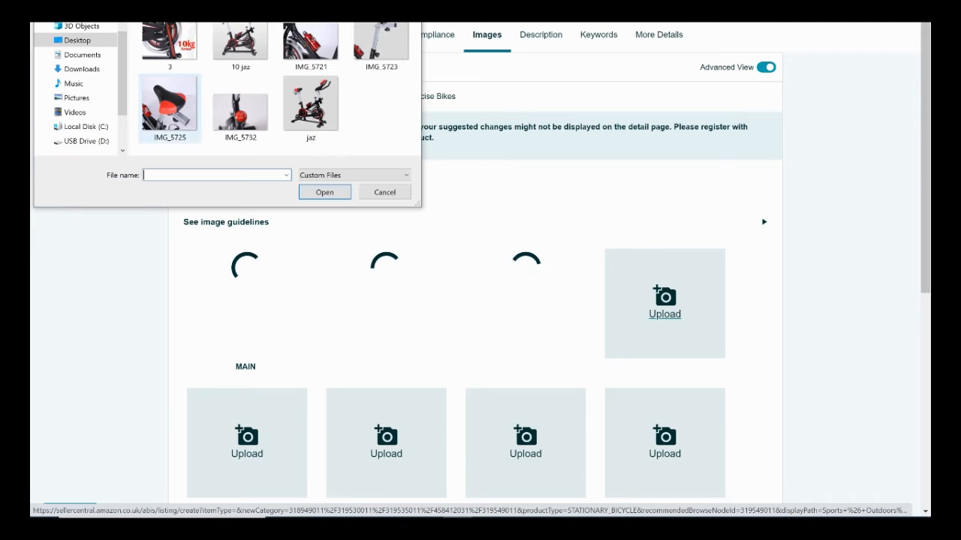
double_click(171, 109)
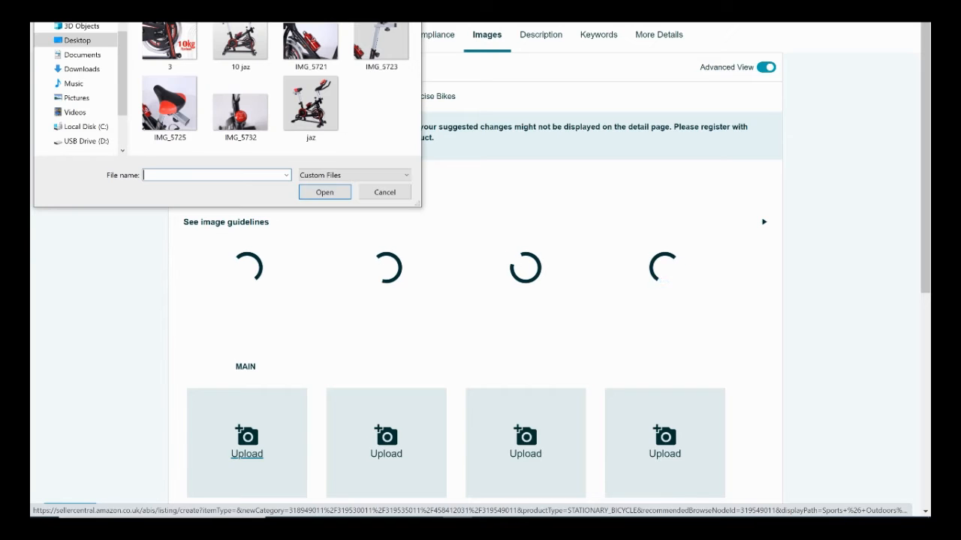
Upload IMG_5732 and the picture "3" into the fifth and sixth image slots.
double_click(240, 112)
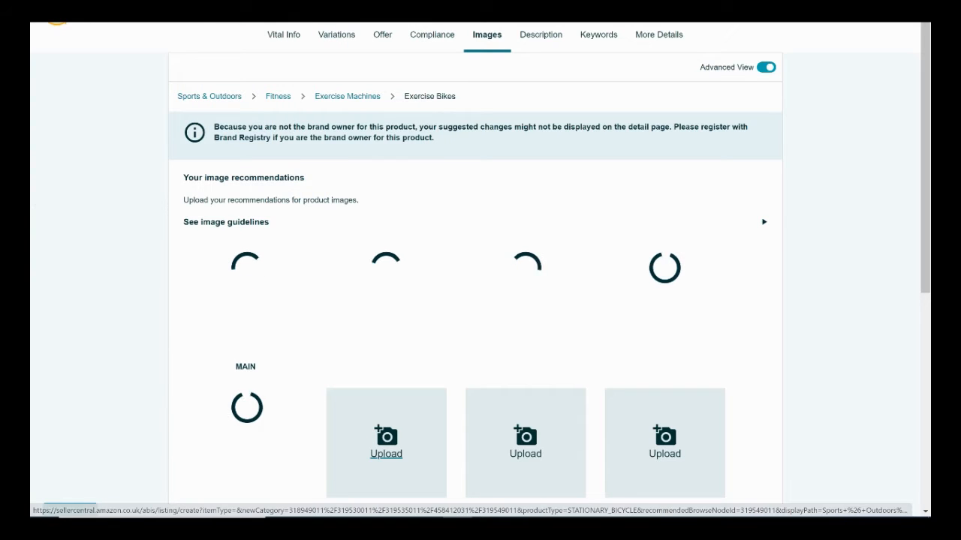
left_click(386, 454)
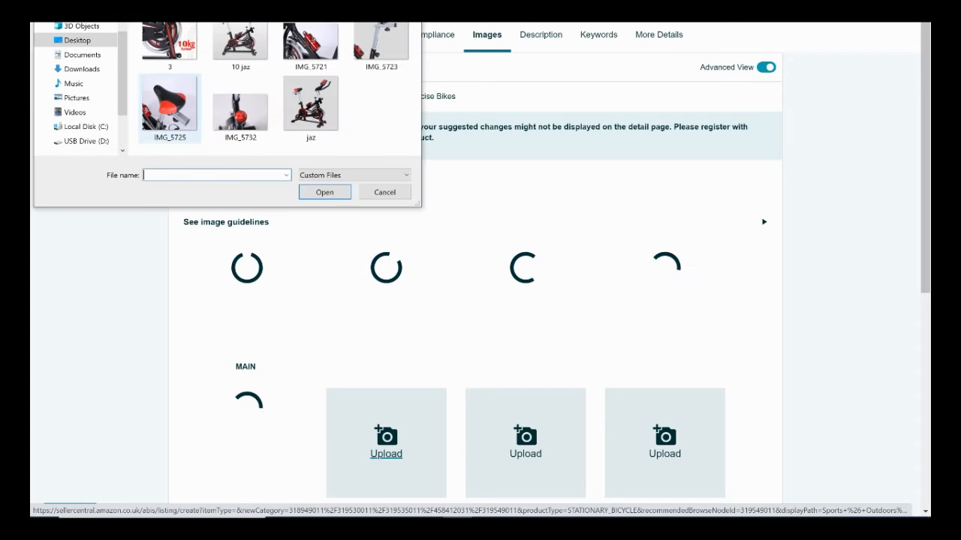
left_click(169, 47)
double_click(170, 46)
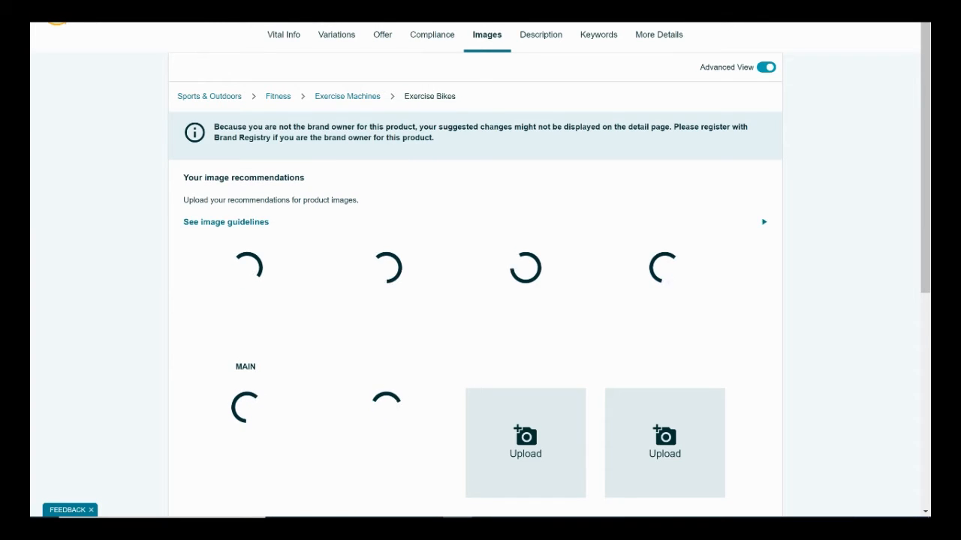
scroll(475, 300, "down", 4)
scroll(475, 301, "up", 4)
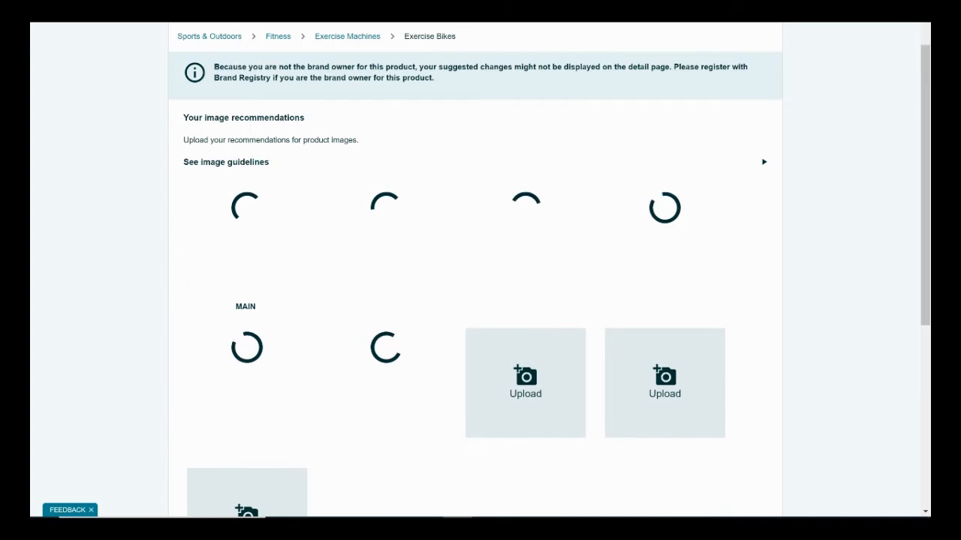
Go to the listing's Description section, then switch to the Exercise Spin Bike-197 Word document and copy its HTML-formatted description.
left_click(540, 34)
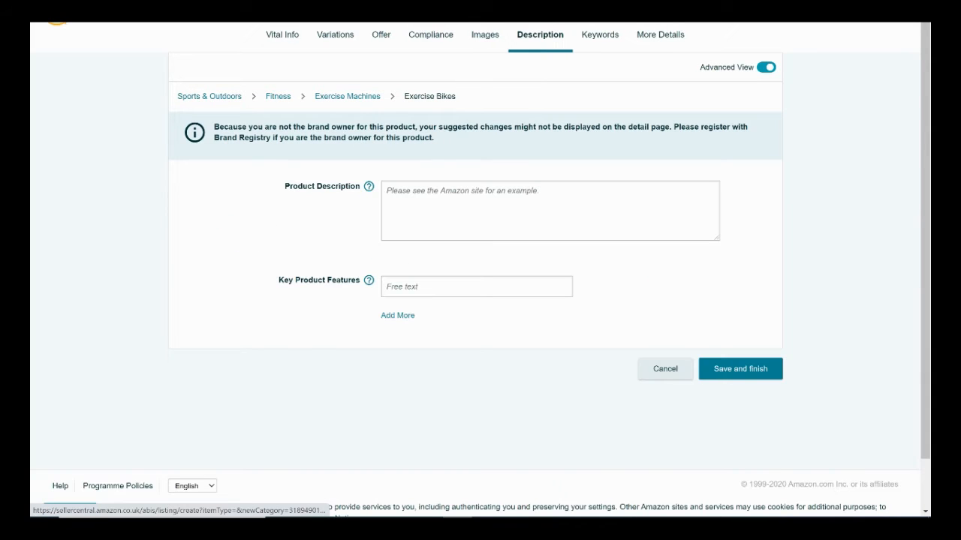
scroll(475, 232, "down", 2)
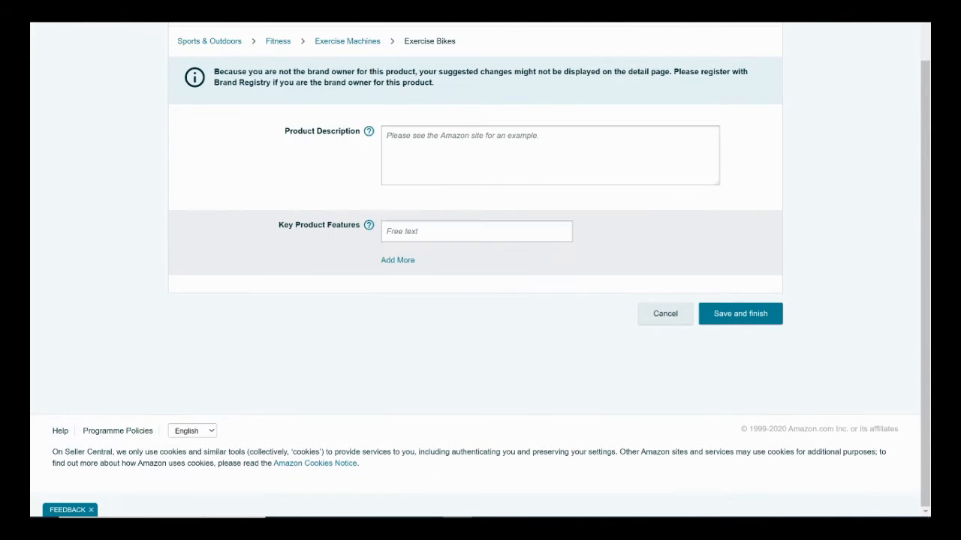
mouse_move(487, 517)
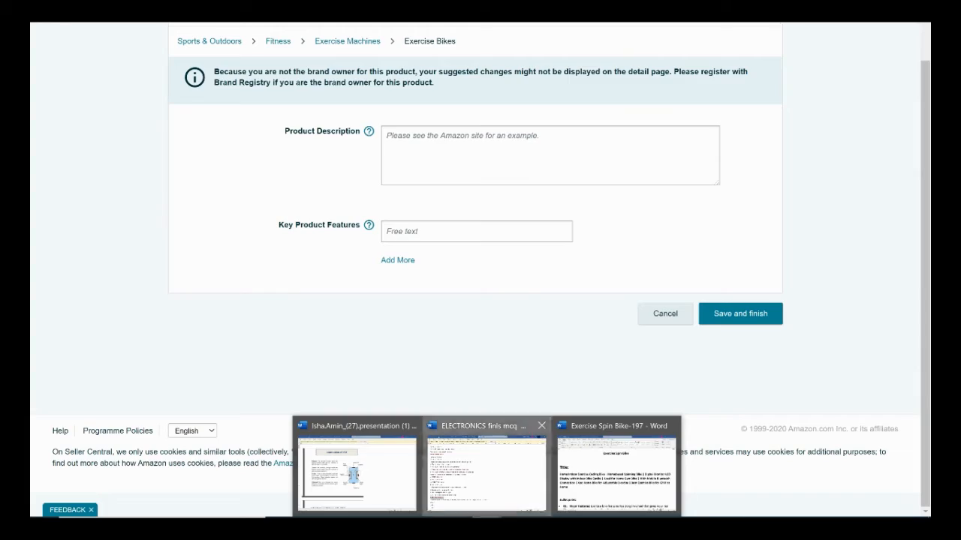
left_click(487, 469)
left_click(615, 467)
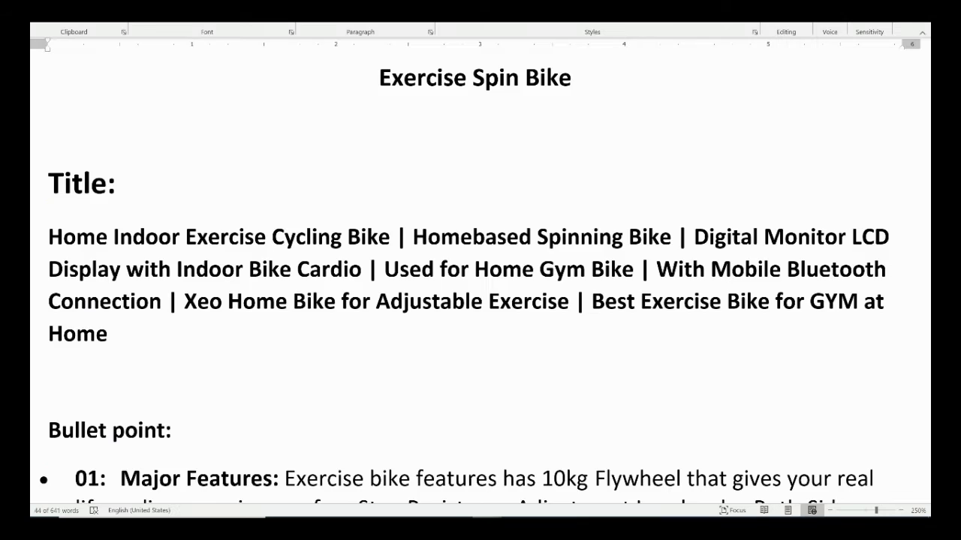
scroll(475, 270, "down", 7)
scroll(475, 271, "down", 20)
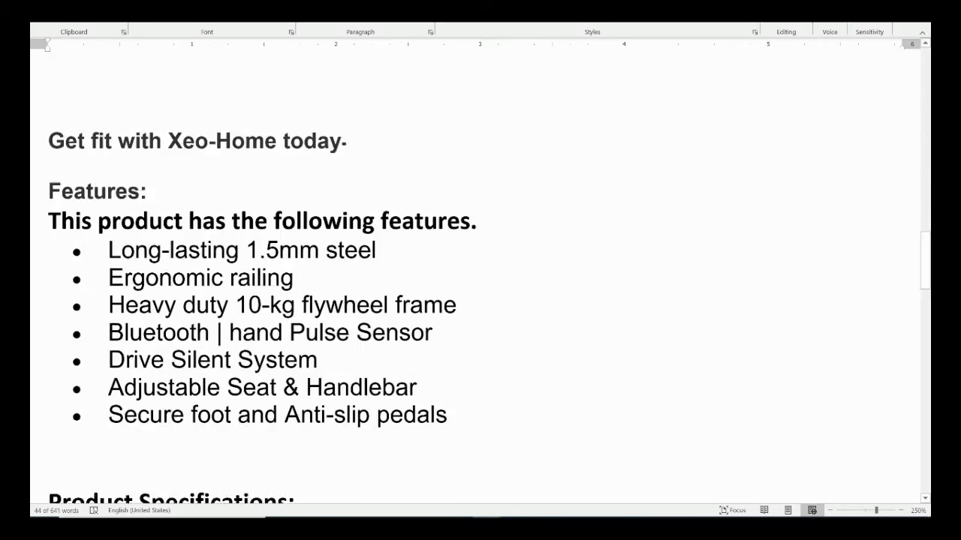
scroll(475, 270, "down", 4)
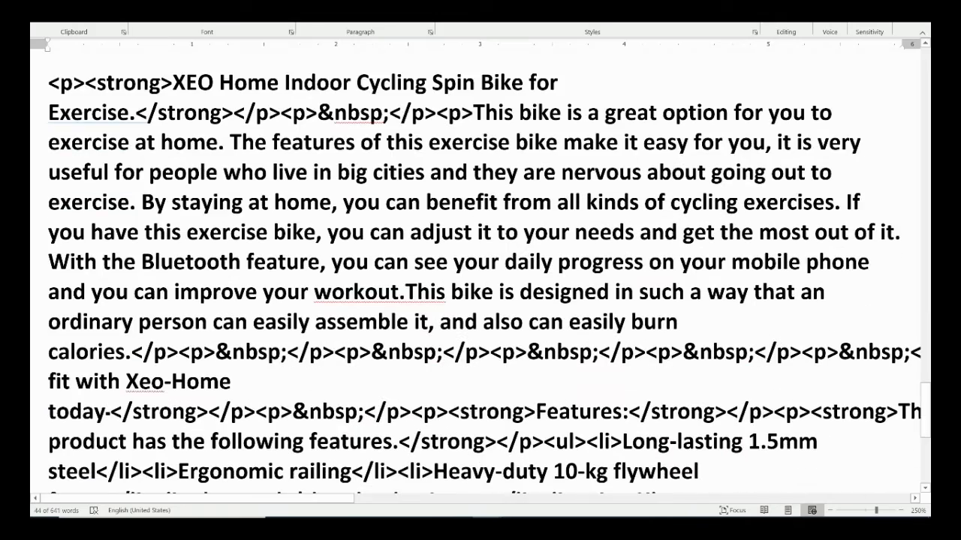
left_click_drag(49, 83, 495, 480)
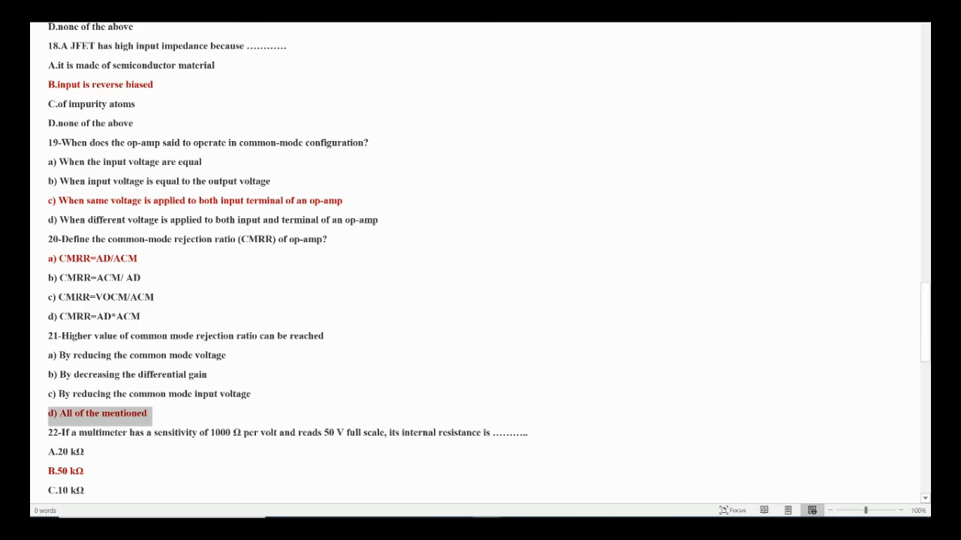
Return to the listing in Chrome and paste the HTML description into the Product Description field.
key("alt+Tab")
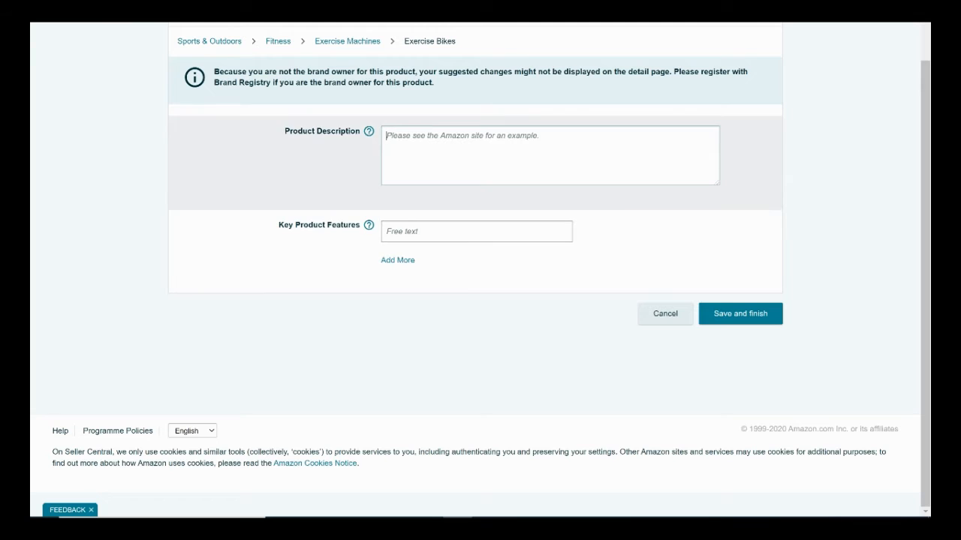
key("ctrl+v")
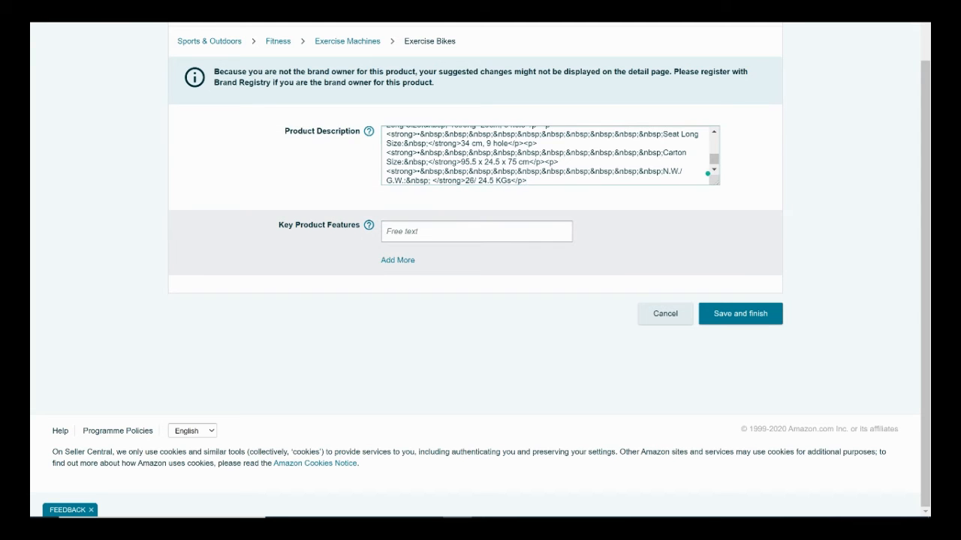
left_click(740, 314)
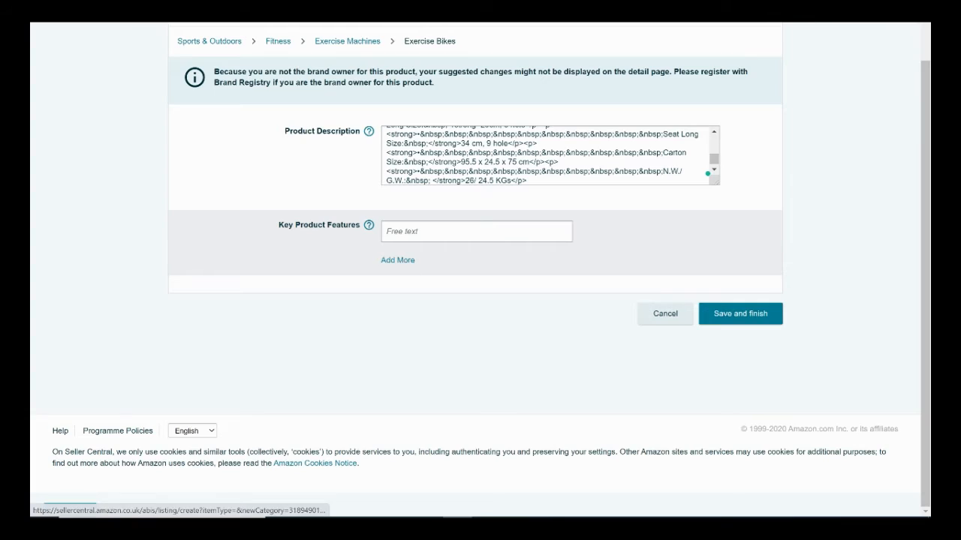
Copy bullet point 01 "Major Features" from the Exercise Spin Bike-197 Word document into the first Key Product Features field.
left_click(421, 231)
left_click(487, 517)
left_click(615, 467)
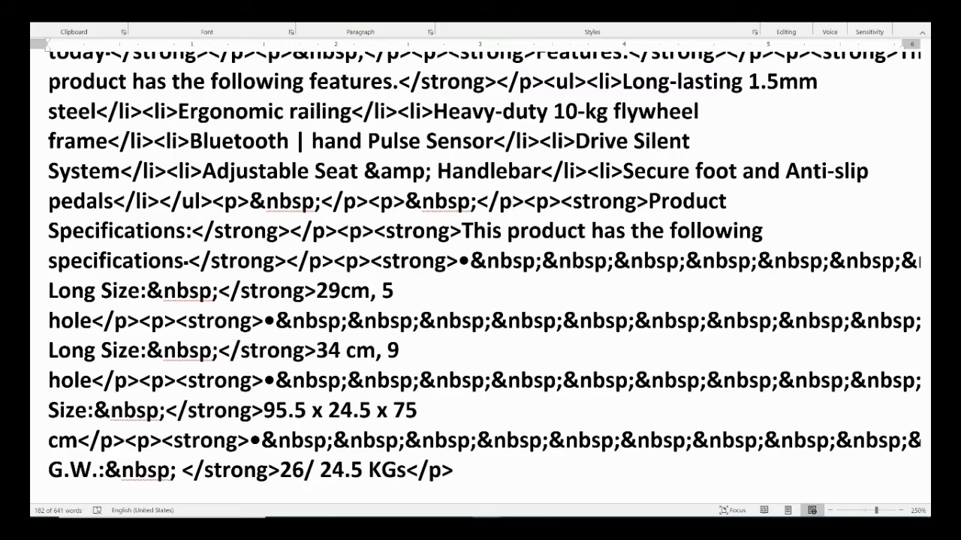
scroll(480, 375, "up", 6)
key("ctrl+v")
scroll(480, 270, "up", 10)
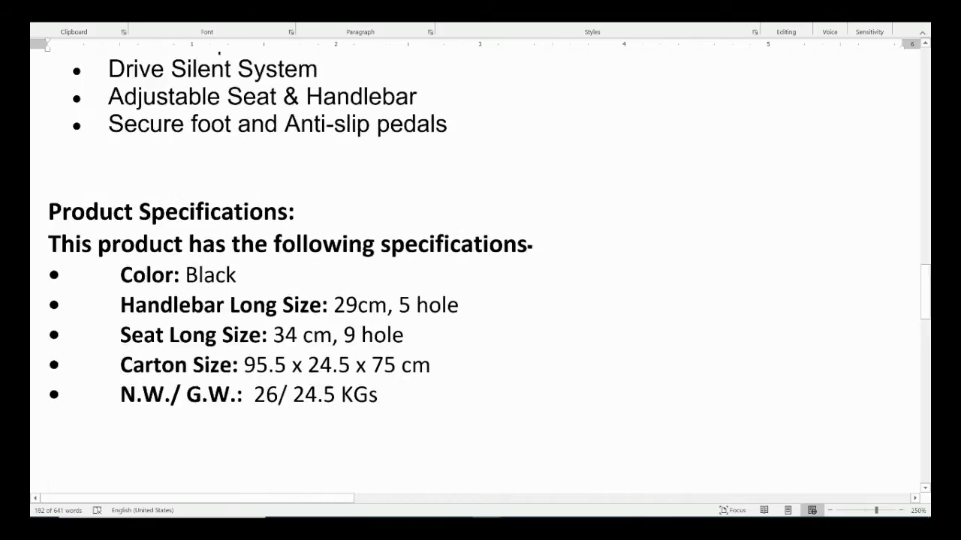
scroll(480, 270, "up", 15)
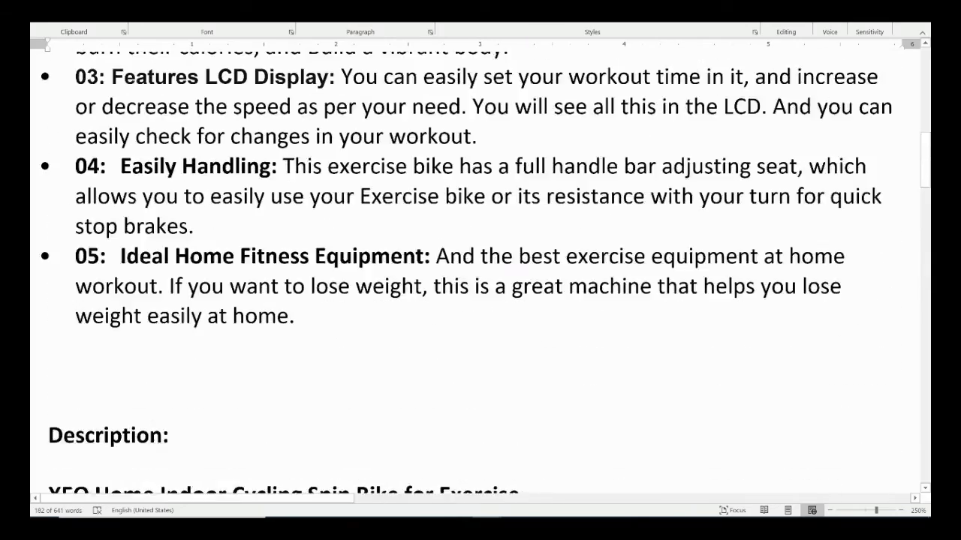
scroll(480, 270, "up", 3)
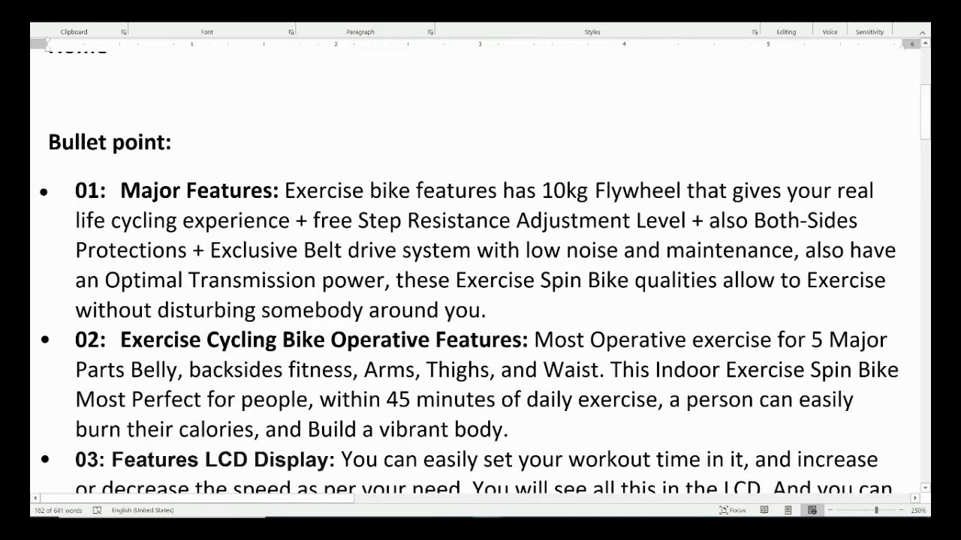
left_click_drag(487, 311, 76, 191)
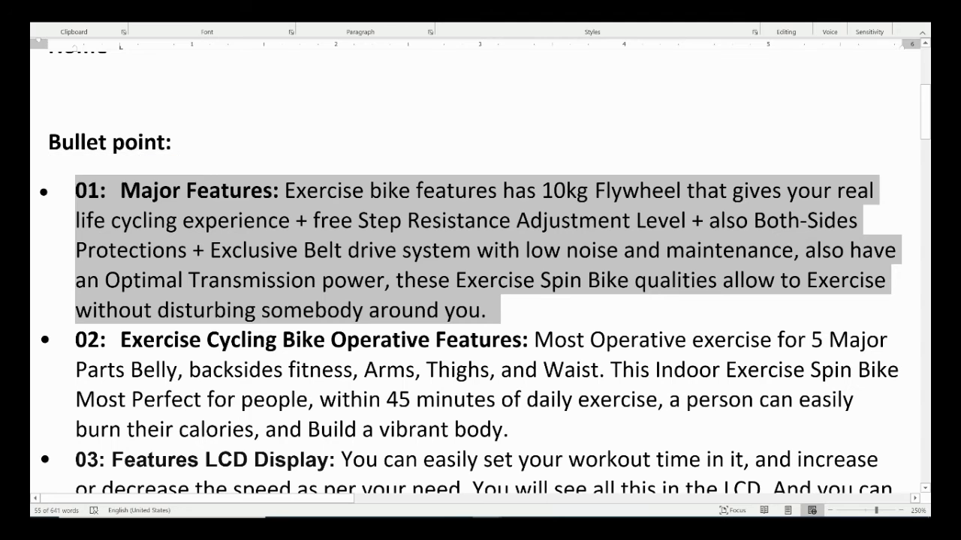
key("alt+Tab")
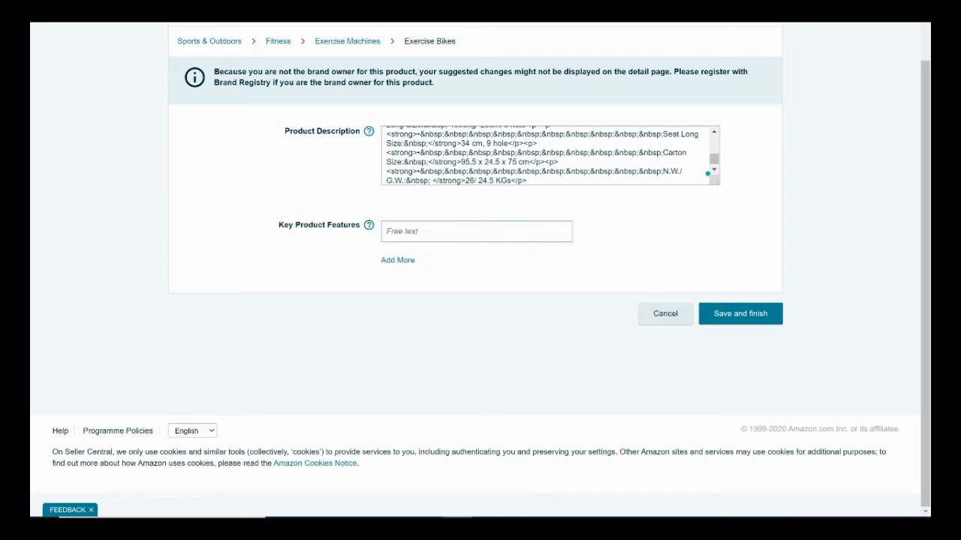
key("ctrl+v")
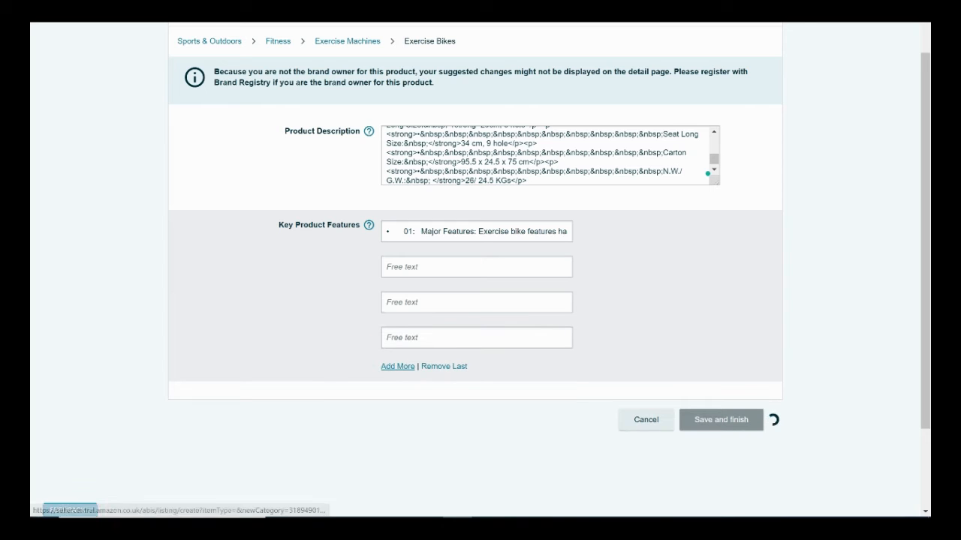
Add a fifth Key Product Features field and copy bullet point 02 "Exercise Cycling Bike Operative Features" from the Word document into the second field.
left_click(397, 366)
key("alt+Tab")
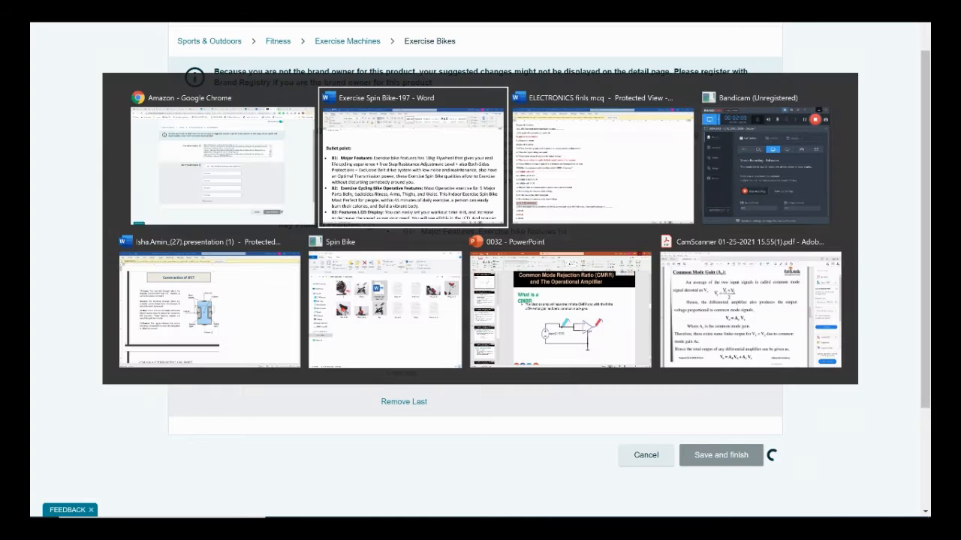
left_click_drag(517, 431, 76, 341)
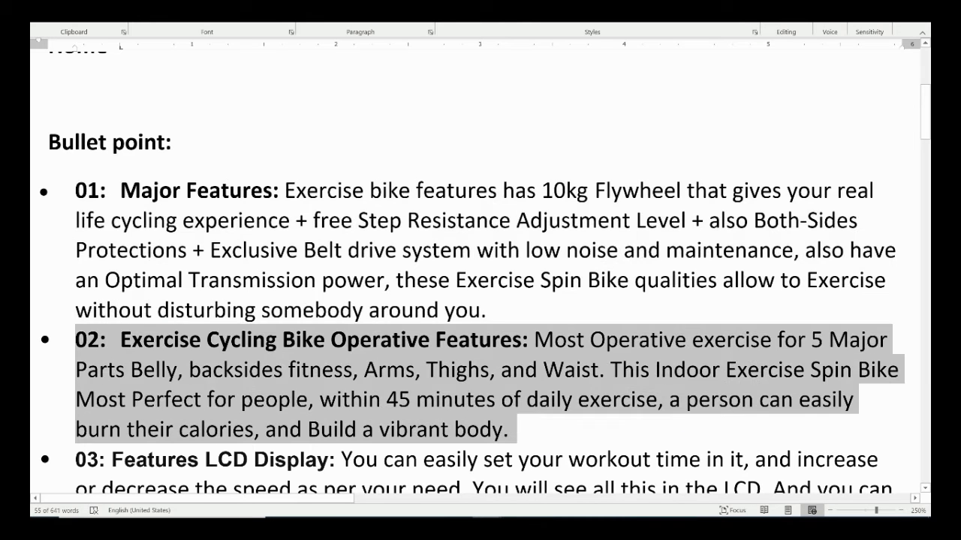
key("ctrl+c")
key("alt+Tab")
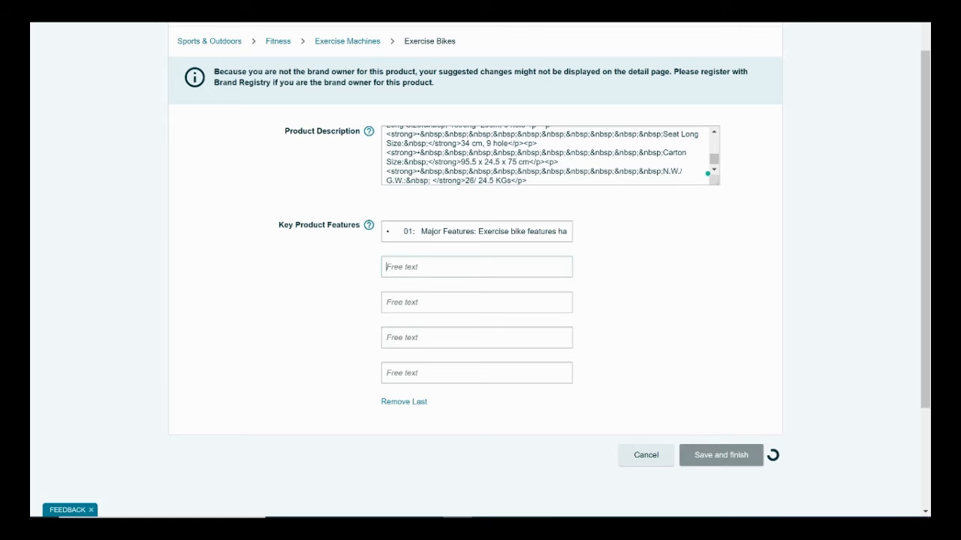
key("ctrl+v")
Copy bullet point 03 "Features LCD Display" from the Exercise Spin Bike-197 Word document into the third Key Product Features field.
key("alt+Tab")
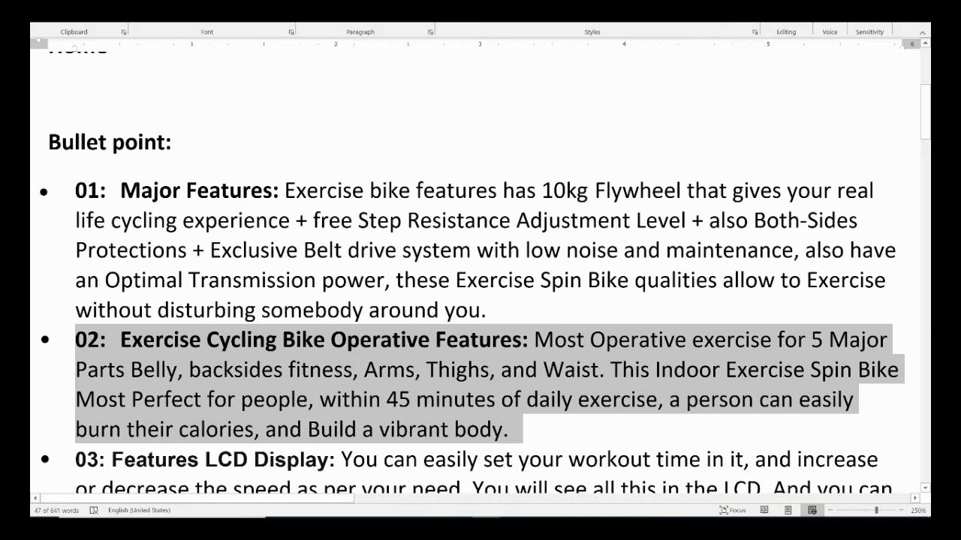
scroll(480, 285, "down", 4)
left_click_drag(478, 231, 76, 171)
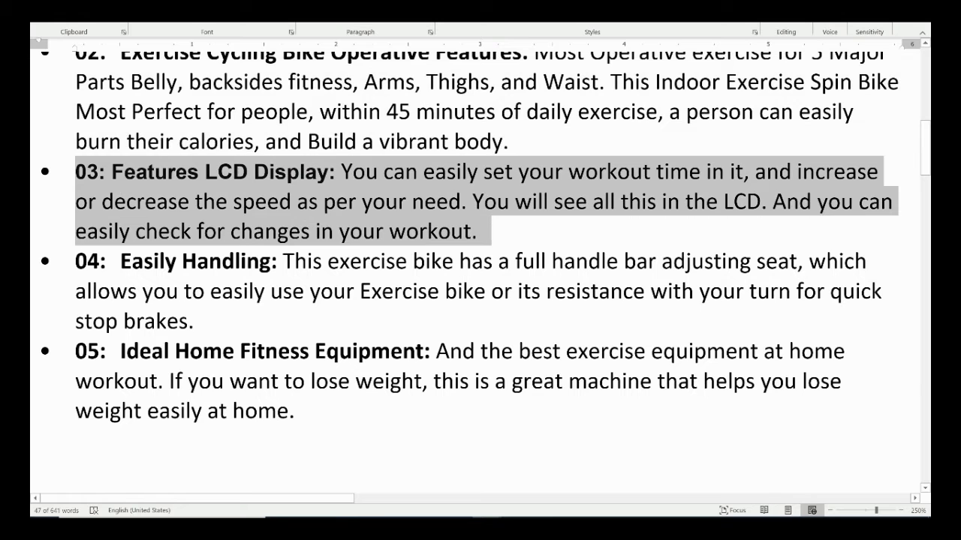
key("ctrl+c")
key("alt+Tab")
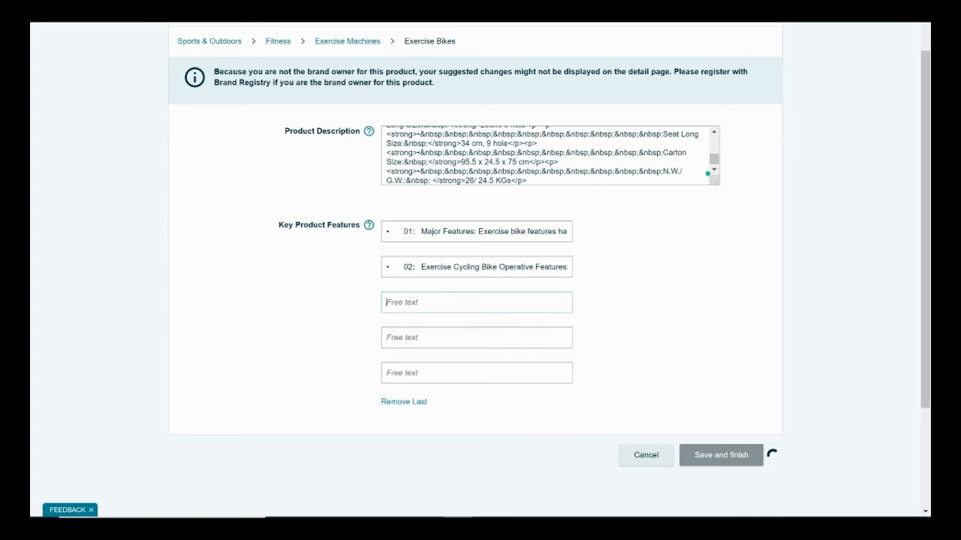
key("ctrl+v")
Copy bullet point 04 "Easily Handling" from the Exercise Spin Bike-197 Word document into the fourth Key Product Features field.
key("alt+Tab")
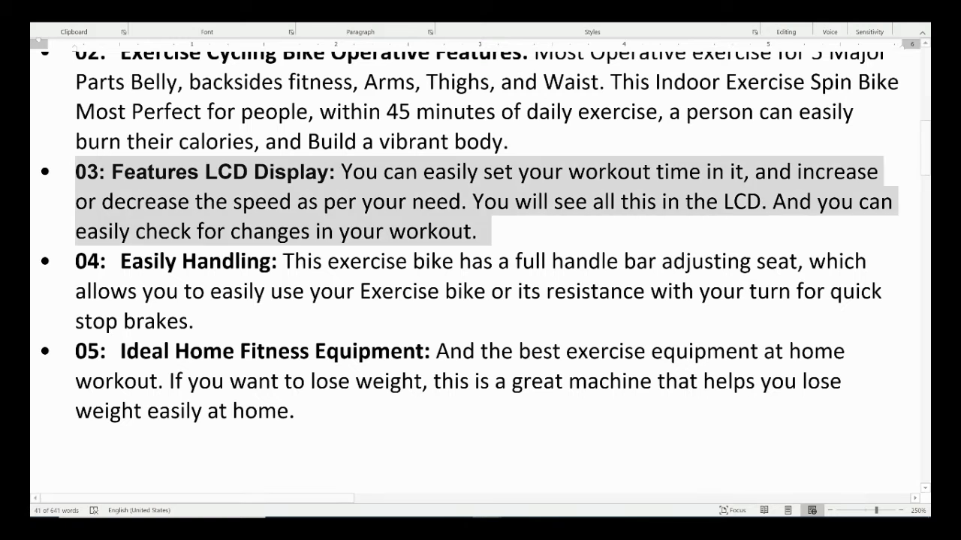
scroll(481, 270, "down", 2)
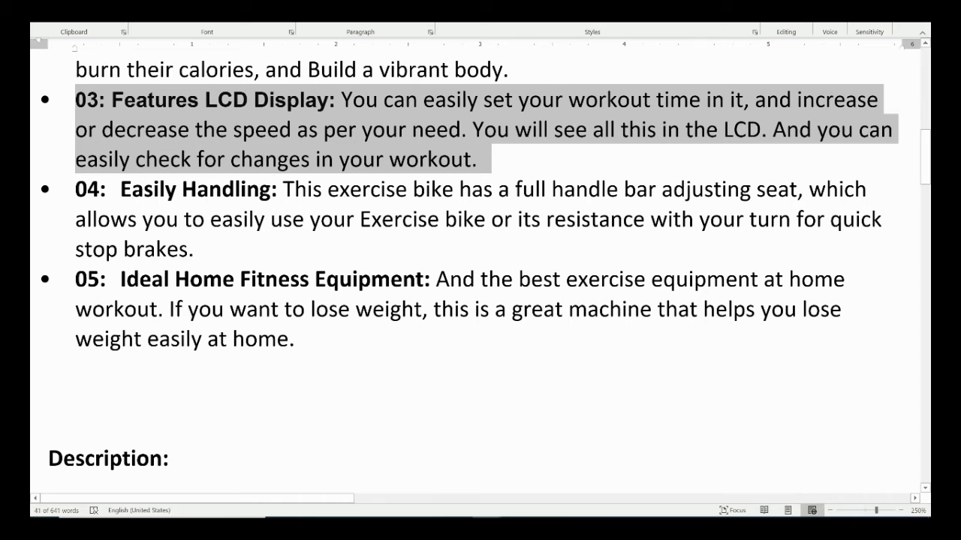
left_click_drag(209, 249, 76, 189)
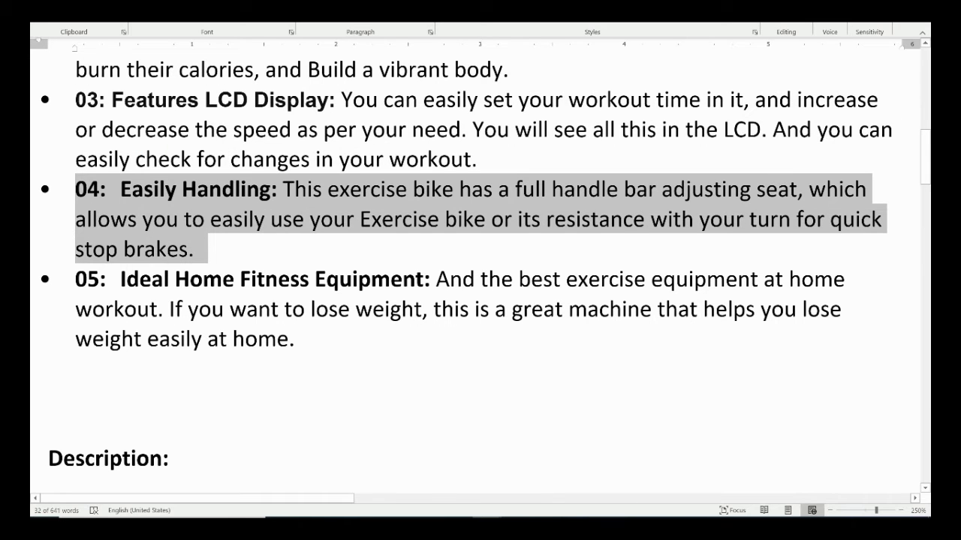
key("ctrl+c")
key("alt+Tab")
key("ctrl+v")
Copy bullet point 05 "Ideal Home Fitness Equipment" from the Exercise Spin Bike-197 Word document into the fifth Key Product Features field.
key("alt+Tab")
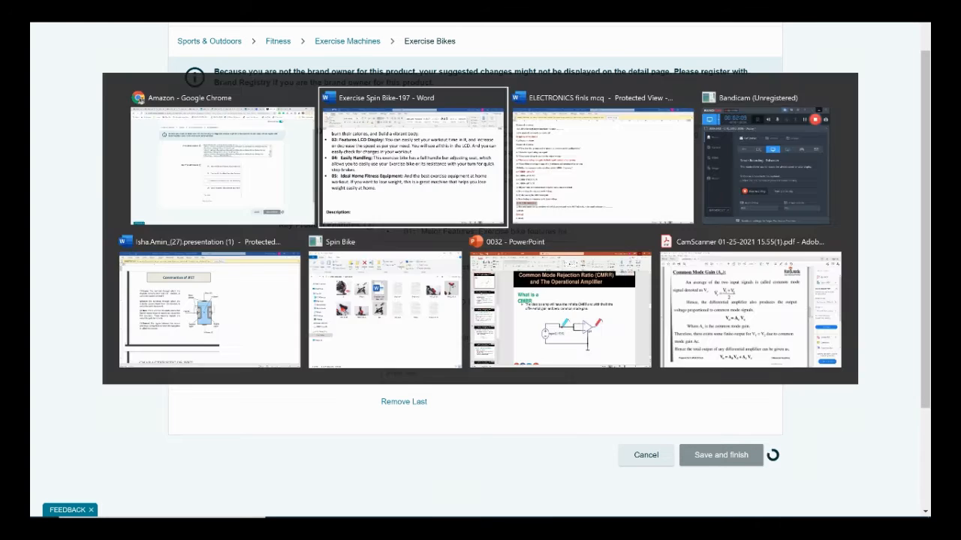
left_click_drag(308, 340, 76, 279)
key("ctrl+c")
key("alt+Tab")
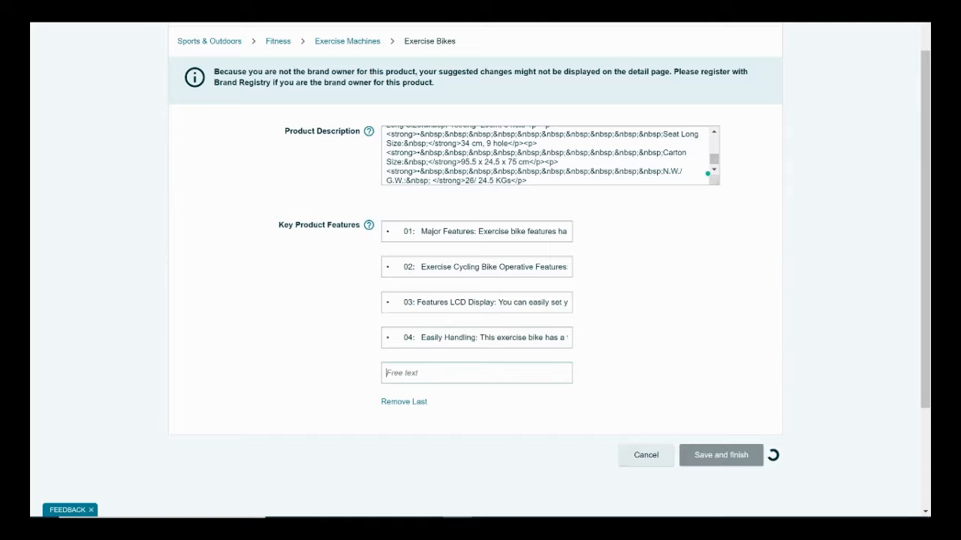
key("ctrl+v")
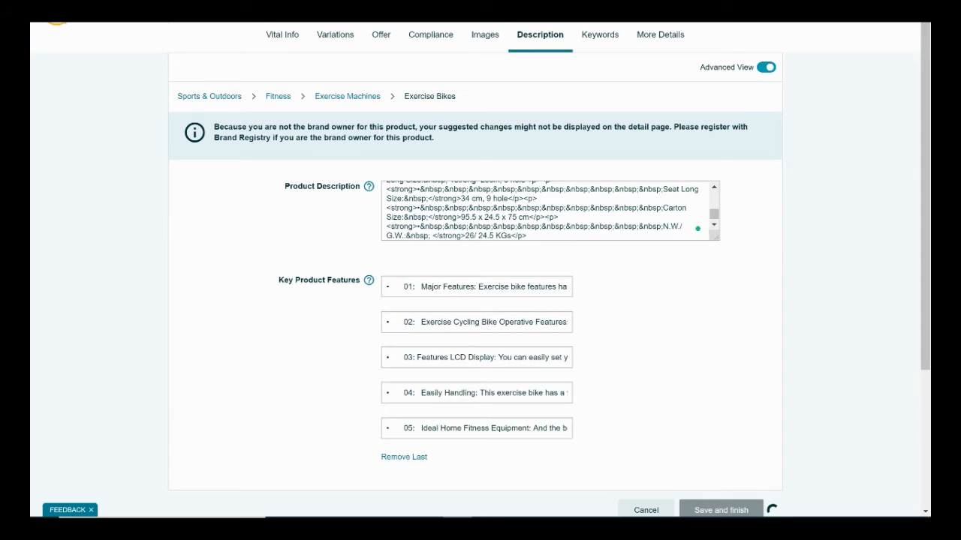
Go to the listing's Keywords section, then switch to the Spin Bike folder in File Explorer and open the high sv text file in Notepad.
key("alt+Tab")
key("alt+Tab")
key("alt+Tab")
key("alt+Tab")
key("alt+Tab")
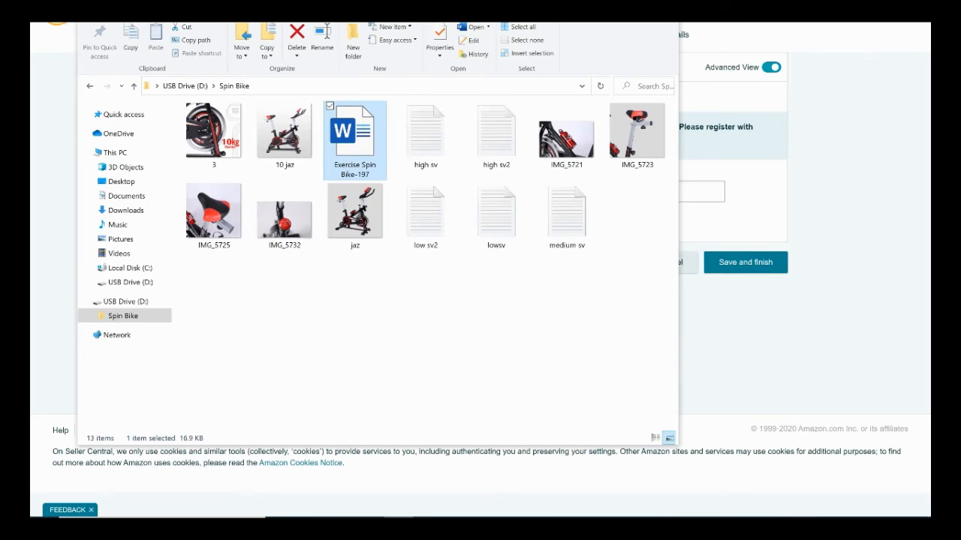
left_click(426, 136)
double_click(425, 136)
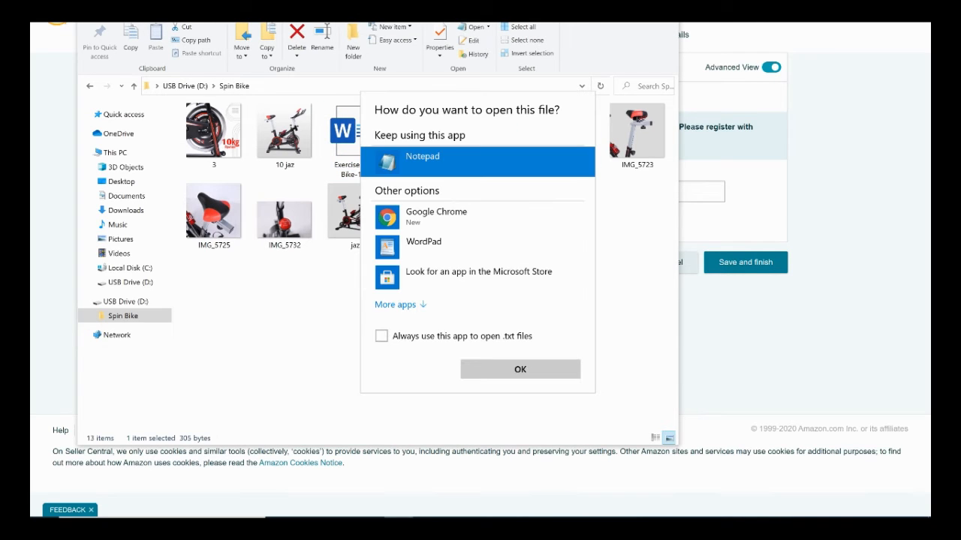
left_click(520, 369)
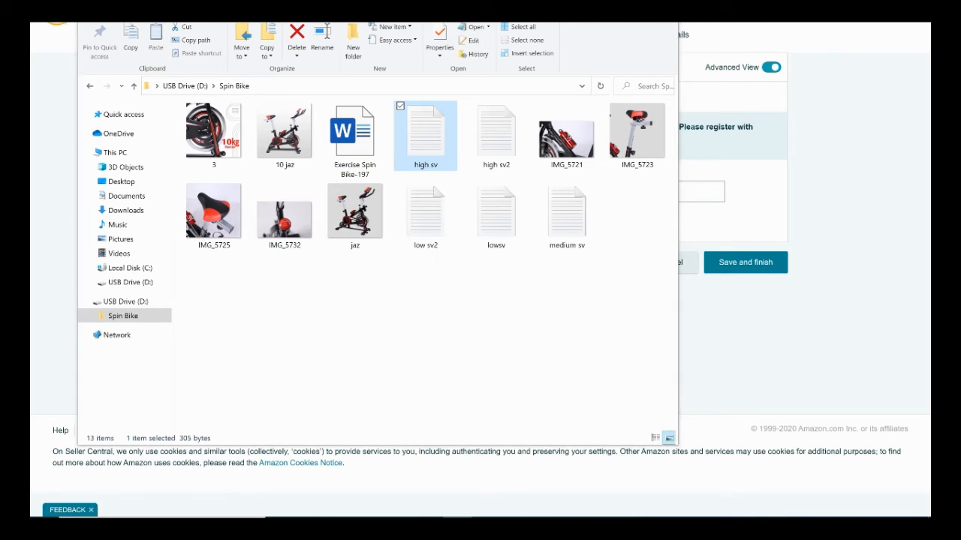
Check the Search Terms field in the listing, then reopen high sv in Notepad and copy all its keywords.
key("alt+Tab")
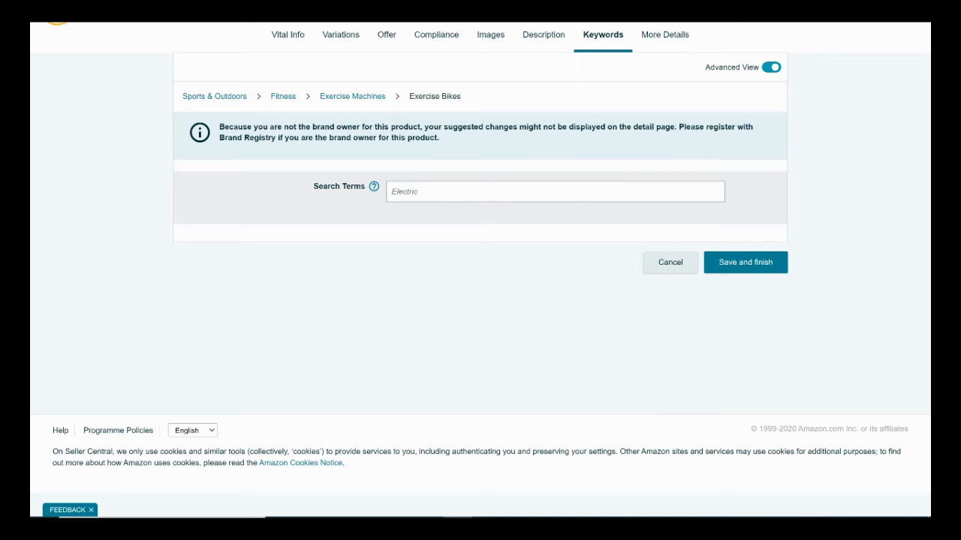
key("alt+Tab")
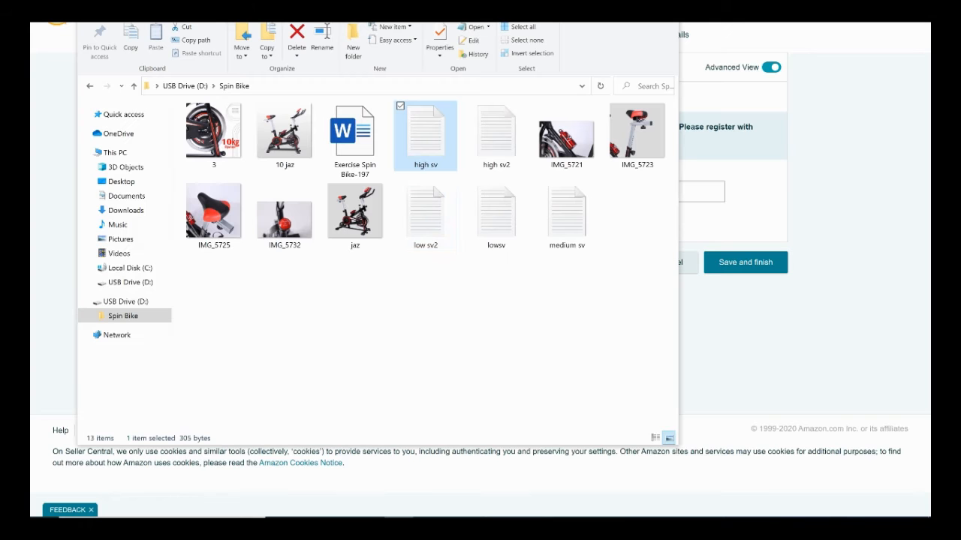
double_click(426, 135)
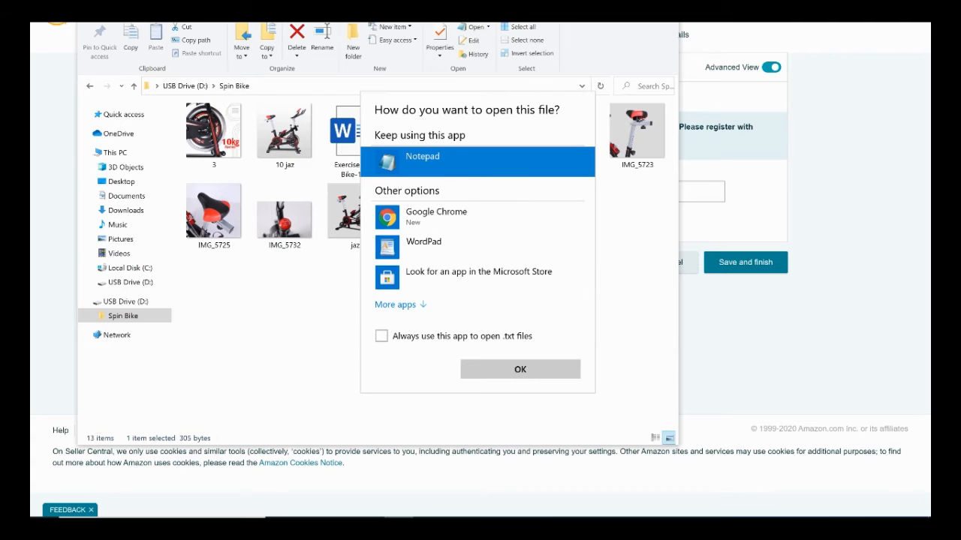
double_click(435, 160)
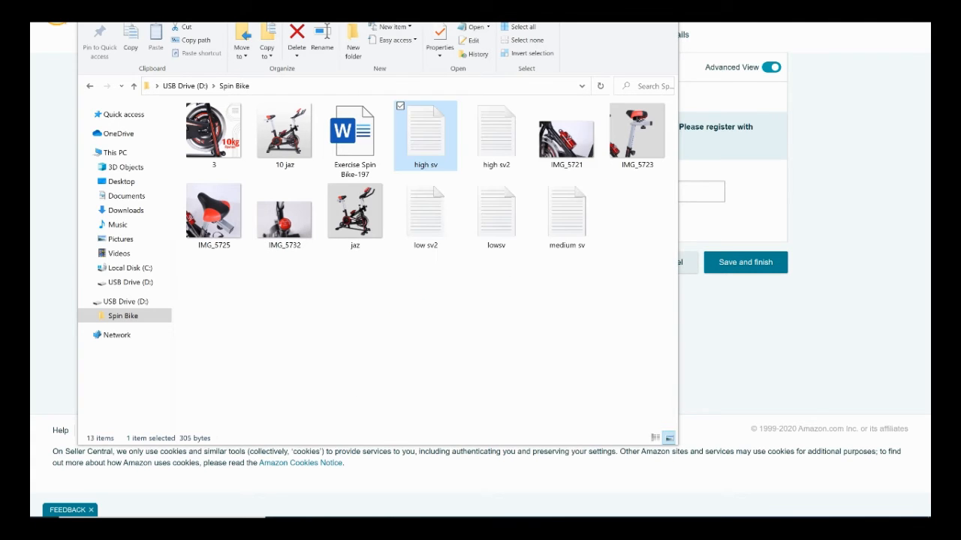
key("ctrl+a")
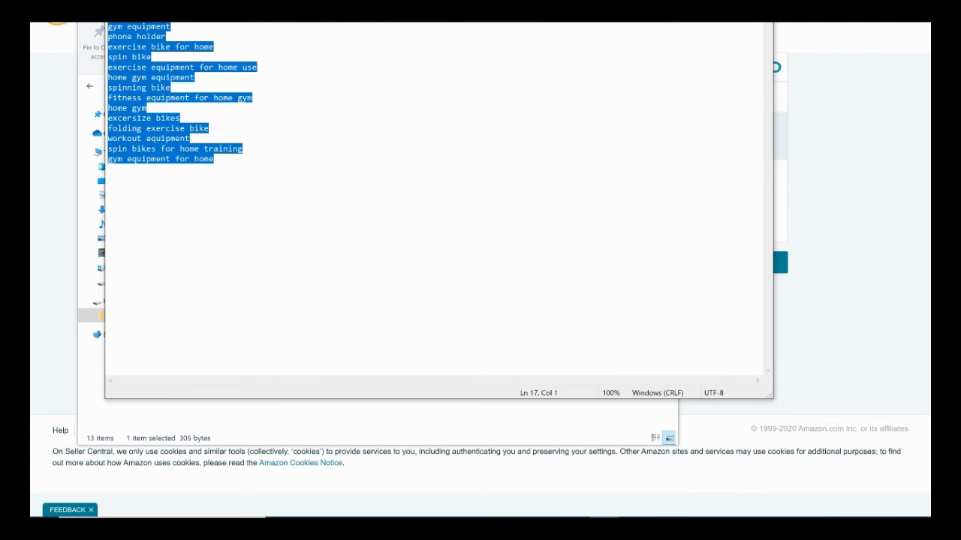
Close the high sv file, return to the listing in Chrome and paste the keywords into the Search Terms field.
key("alt+Tab")
left_click(721, 129)
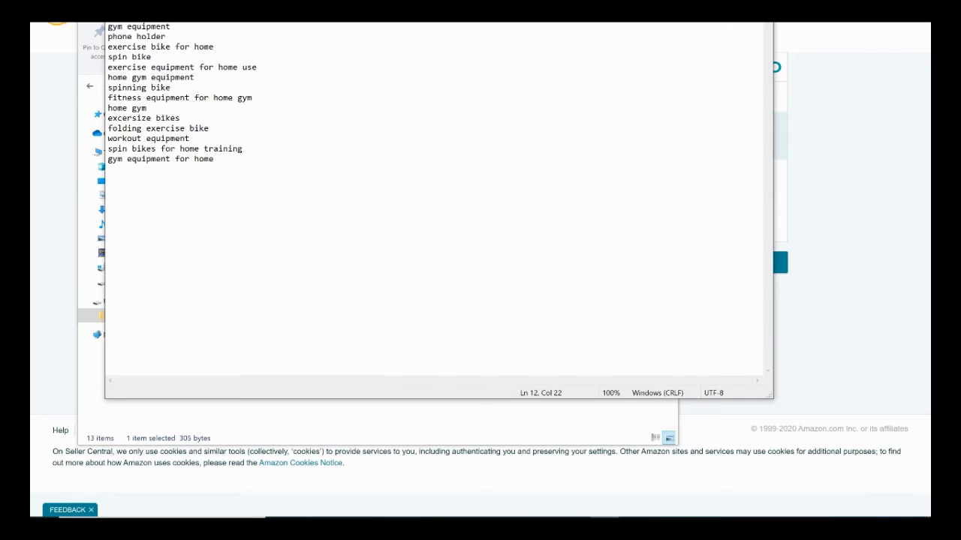
key("alt+F4")
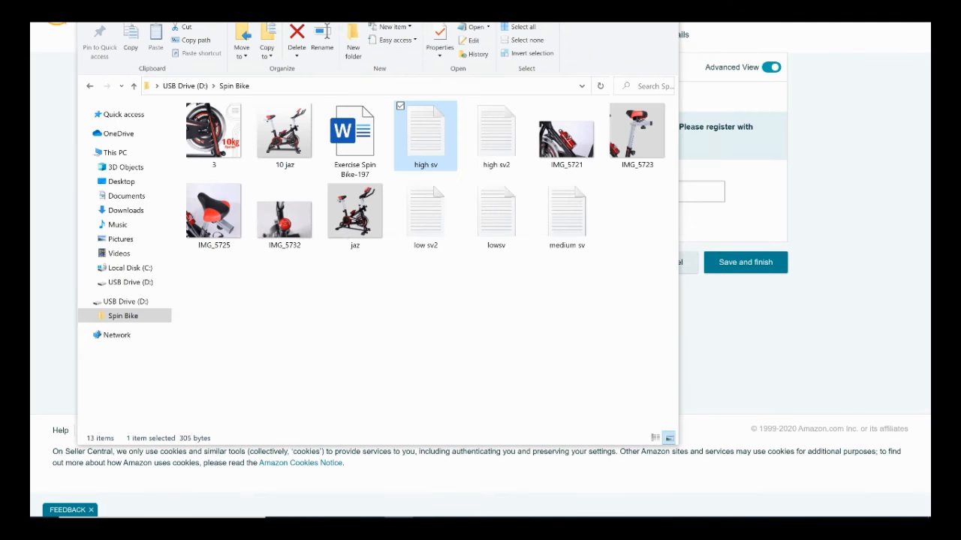
key("alt+F4")
key("ctrl+v")
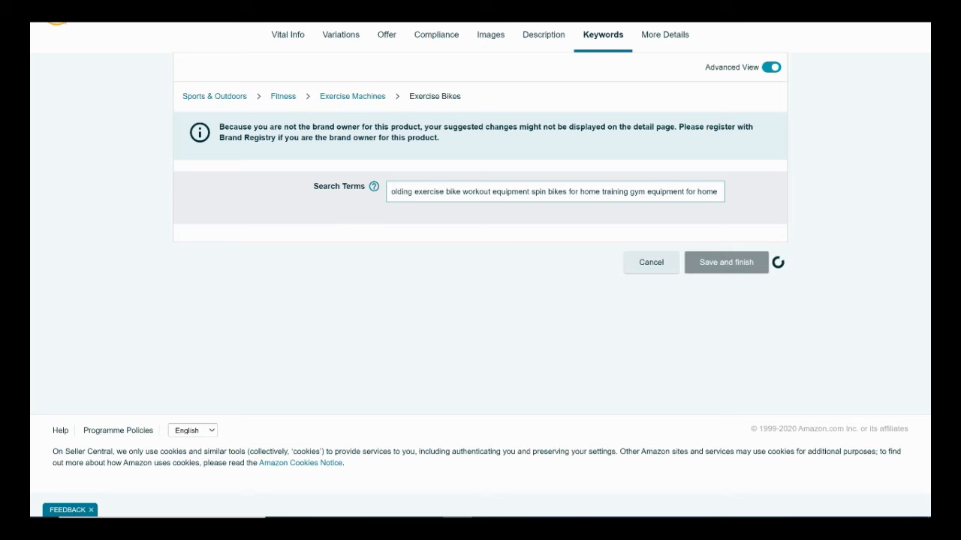
Switch to the Spin Bike folder, open the high sv2 text file in Notepad and copy all its keywords.
left_click(399, 517)
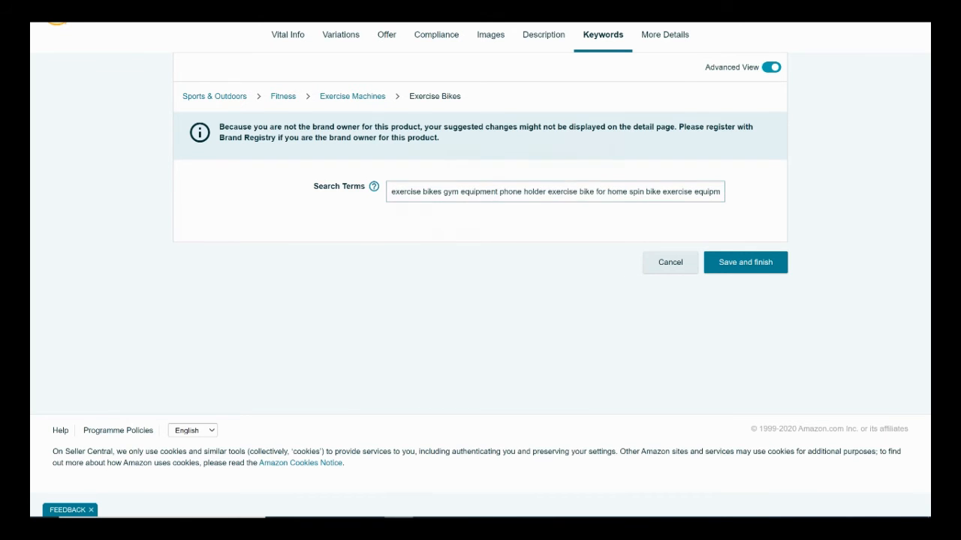
left_click(496, 136)
double_click(497, 136)
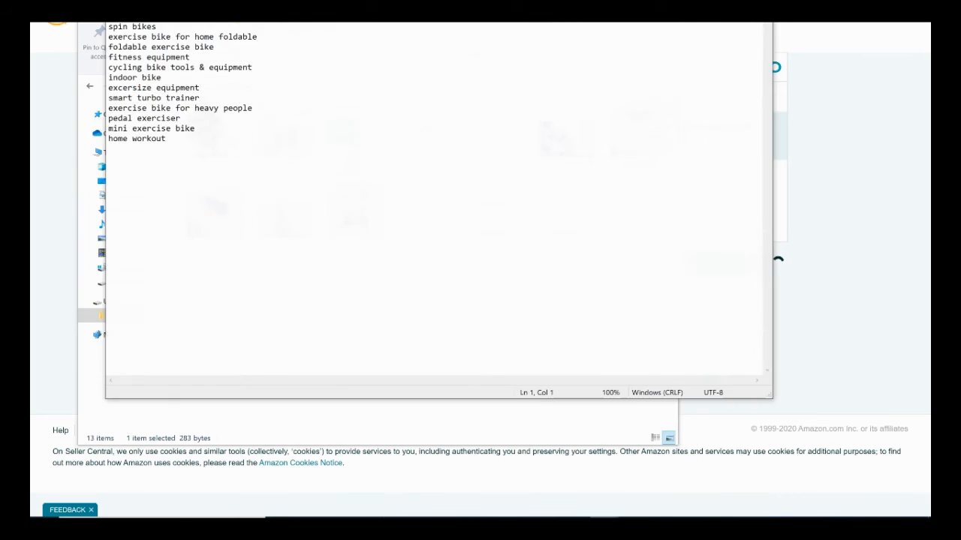
key("ctrl+a")
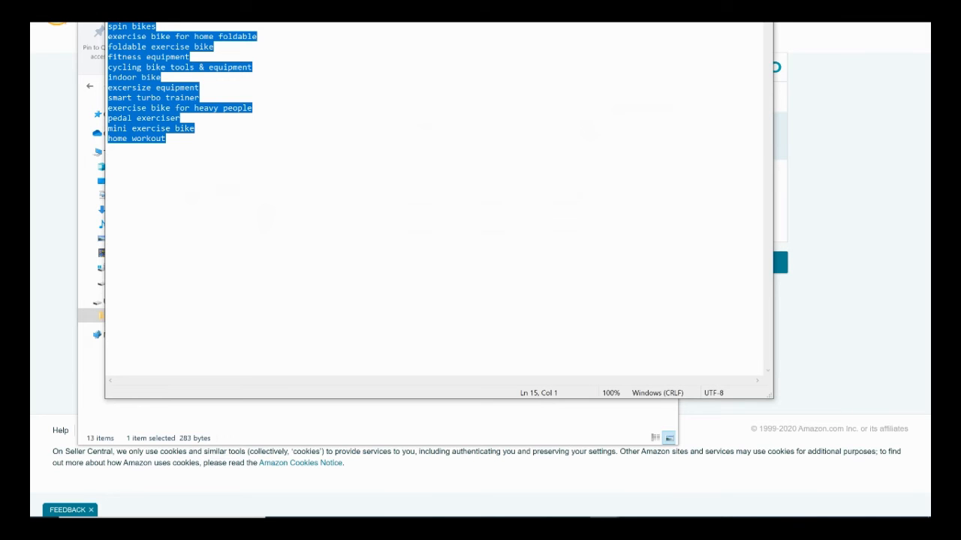
Return to the listing in Chrome and append the high sv2 keywords after "gym equipment for home" in the Search Terms field.
key("alt+Tab")
key("alt+Tab")
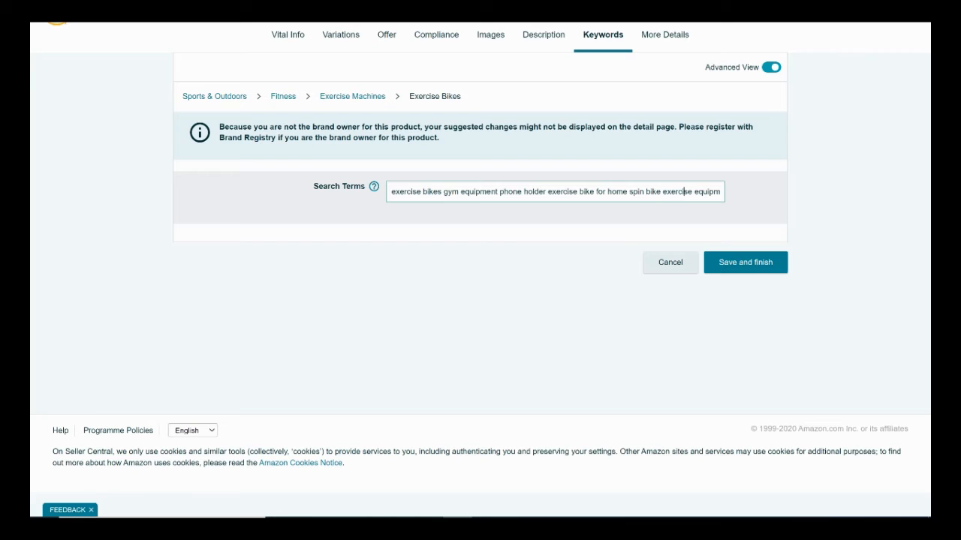
key("Right")
key("Right")
key("Right")
key("Right")
key("Right")
key("Right")
key("Right")
key("Right")
key("Right")
key("Right")
key("Right")
key("Right")
key("Right")
key("Right")
key("Right")
key("Right")
key("Right")
key("Right")
key("Right")
key("Right")
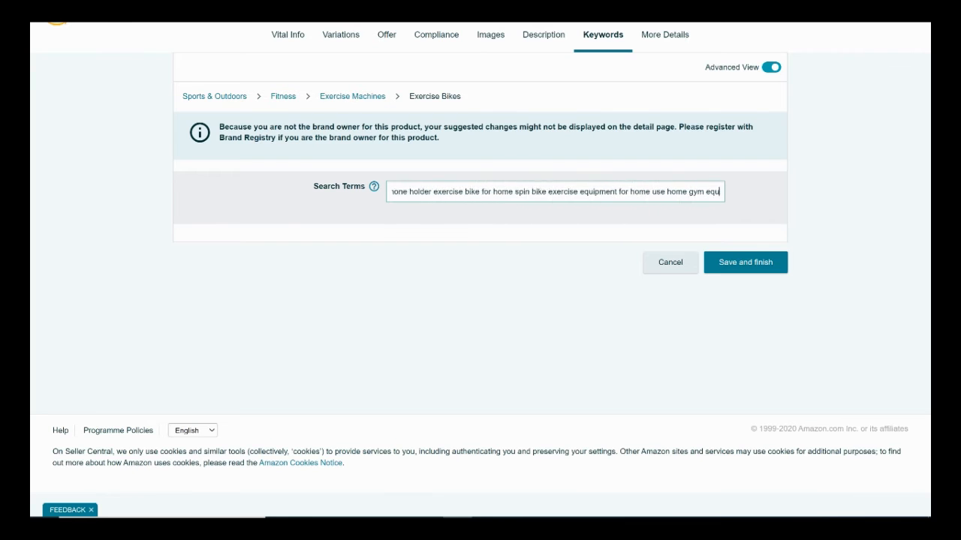
key("Right")
key("Right")
key("Right")
key("Right")
key("Right")
key("Right")
key("Right")
key("Right")
key("Right")
key("Right")
key("Right")
key("Right")
key("Right")
key("Right")
key("Right")
key("Right")
key("Right")
key("Right")
key("Right")
key("Right")
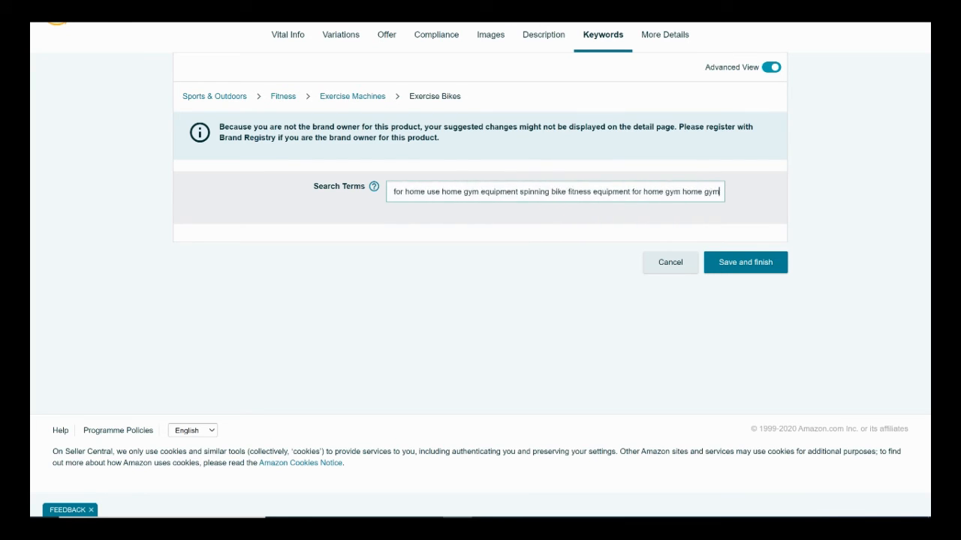
key("Right")
key("Right")
key("Right")
key("Right")
key("Right")
key("Right")
key("Right")
key("Right")
key("Right")
key("Right")
key("Right")
key("Right")
key("Right")
key("Right")
key("Right")
key("Right")
key("Right")
key("Right")
key("Right")
key("Right")
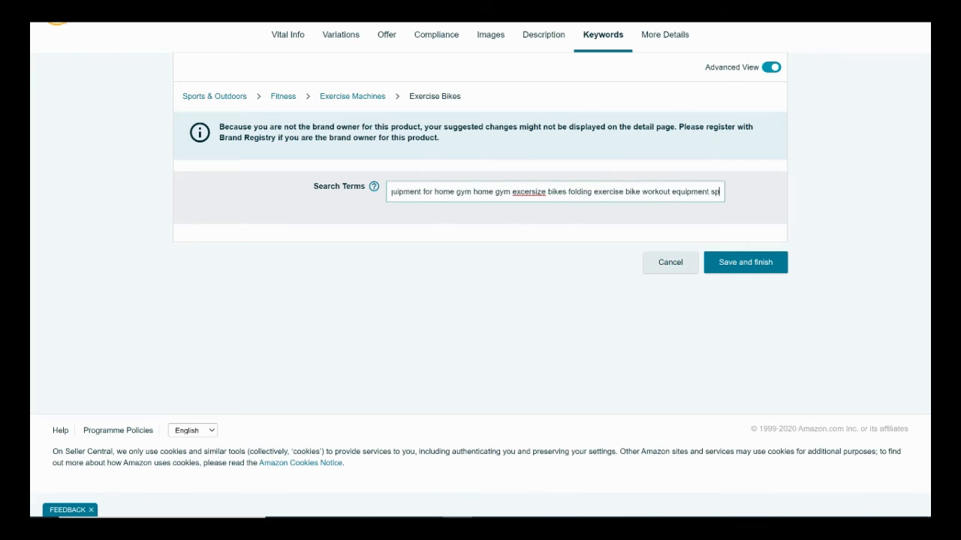
key("Right")
key("Right")
key("Right")
key("Right")
key("Right")
key("Right")
key("Right")
key("Right")
key("Right")
key("Right")
key("Right")
key("Right")
key("Right")
key("Right")
key("Right")
key("Right")
key("Right")
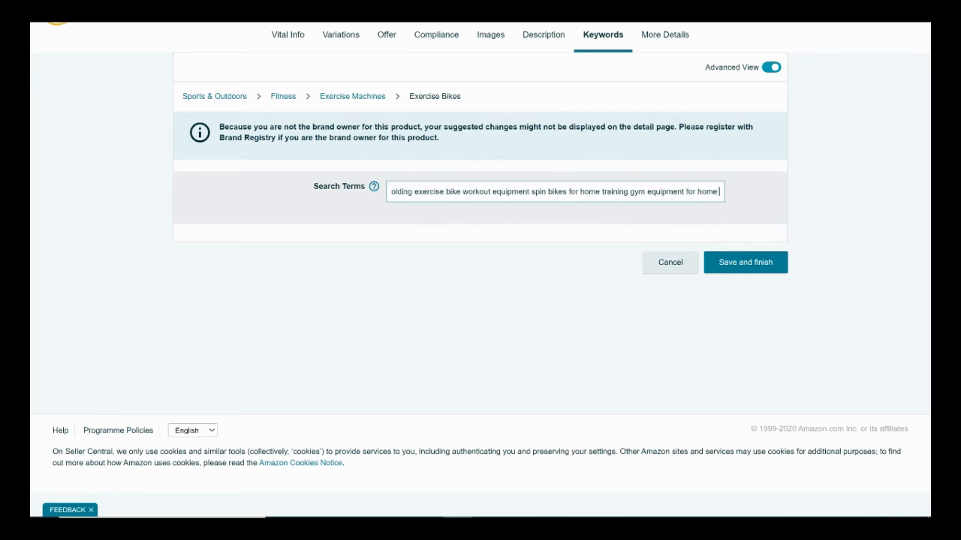
key("End")
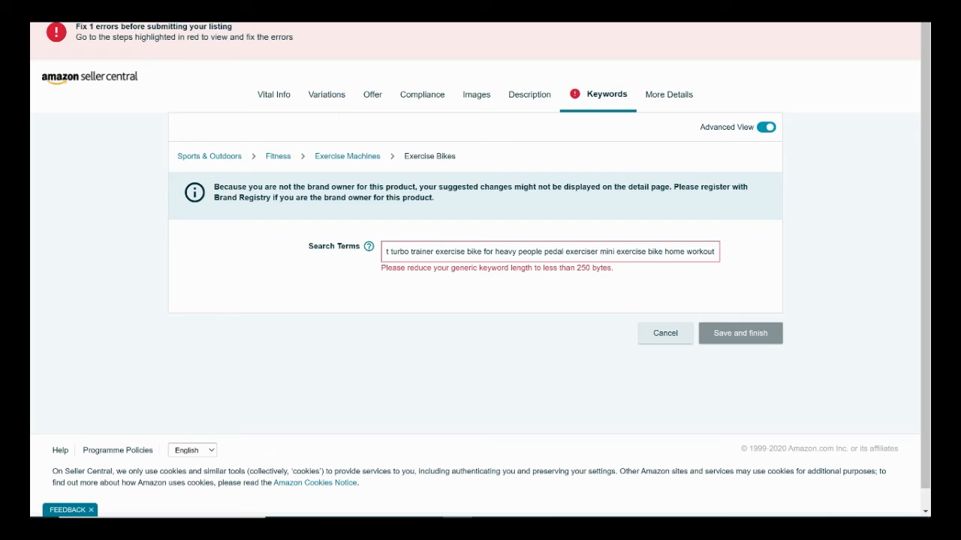
Trim the Search Terms keywords from the end, removing "home workout" back into the "equipment" after "foldable exercise bike fitness", to get below 250 bytes.
key("BackSpace")
key("BackSpace")
key("BackSpace")
key("BackSpace")
key("BackSpace")
key("BackSpace")
key("BackSpace")
key("BackSpace")
key("BackSpace")
key("BackSpace")
key("BackSpace")
key("BackSpace")
key("BackSpace")
key("BackSpace")
key("BackSpace")
key("BackSpace")
key("BackSpace")
key("BackSpace")
key("BackSpace")
key("BackSpace")
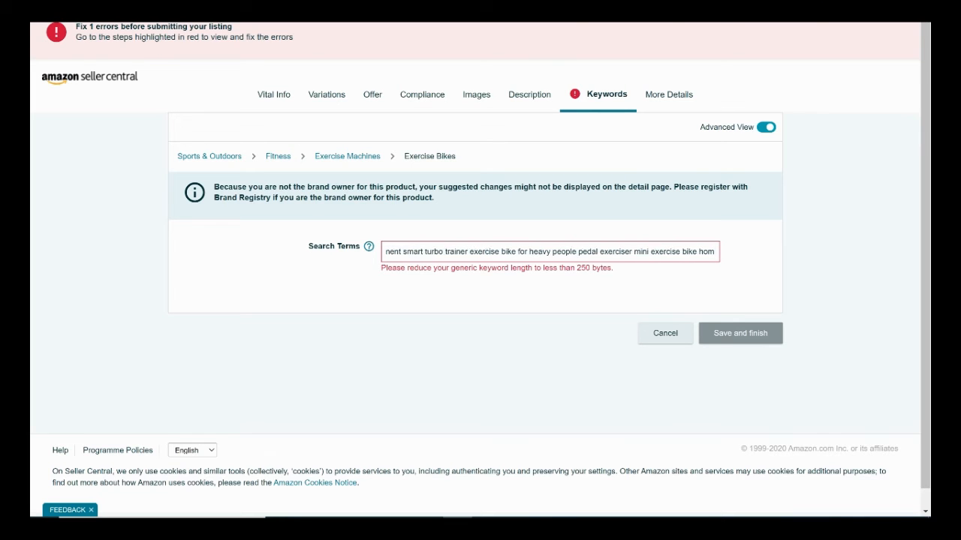
key("BackSpace")
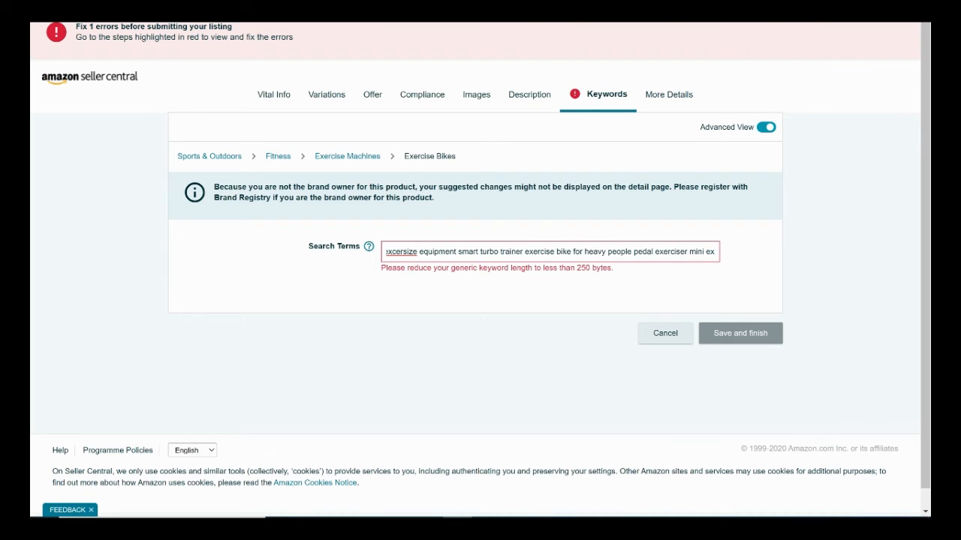
key("BackSpace")
key("BackSpace")
key("BackSpace")
key("BackSpace")
key("BackSpace")
key("BackSpace")
key("BackSpace")
key("BackSpace")
key("BackSpace")
key("BackSpace")
key("BackSpace")
key("BackSpace")
key("BackSpace")
key("BackSpace")
key("BackSpace")
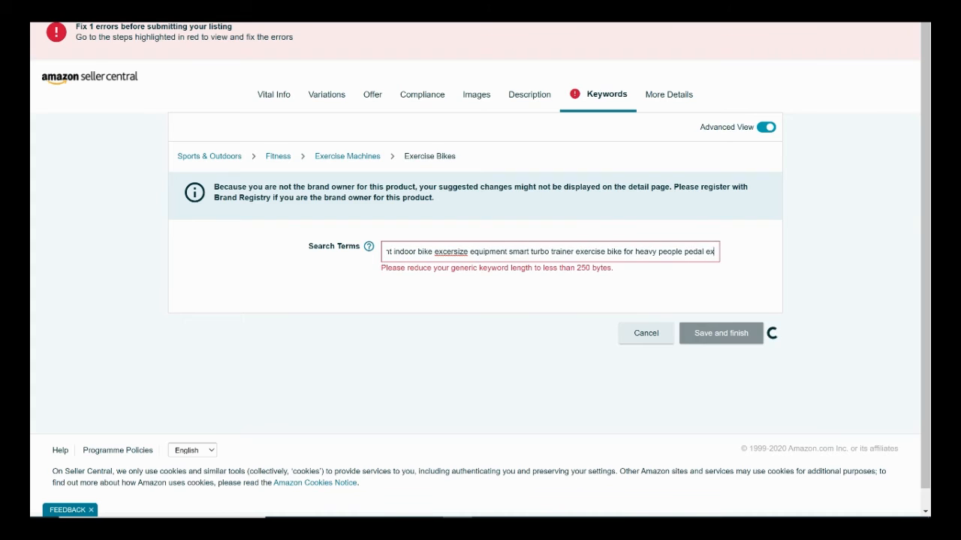
key("BackSpace")
key("BackSpace")
key("BackSpace")
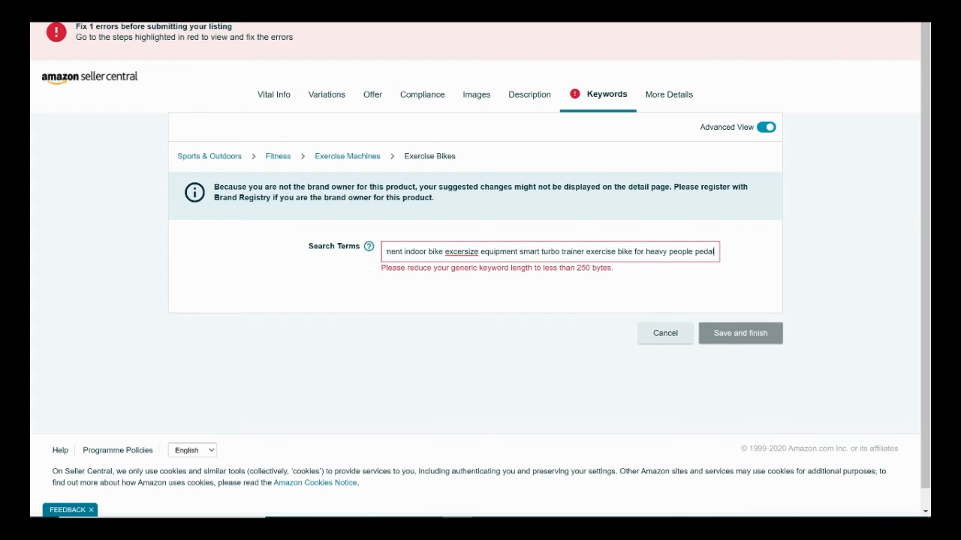
key("BackSpace")
key("BackSpace")
key("BackSpace")
key("BackSpace")
key("BackSpace")
key("BackSpace")
key("BackSpace")
key("BackSpace")
key("BackSpace")
key("BackSpace")
key("BackSpace")
key("BackSpace")
key("BackSpace")
key("BackSpace")
key("BackSpace")
key("BackSpace")
key("BackSpace")
key("BackSpace")
key("BackSpace")
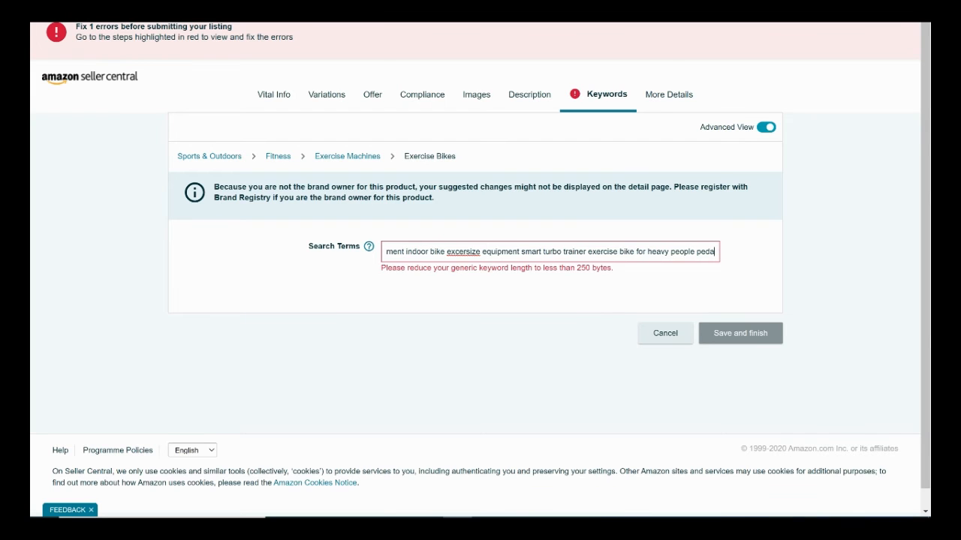
key("BackSpace")
key("BackSpace")
key("BackSpace")
key("BackSpace")
key("BackSpace")
key("BackSpace")
key("BackSpace")
key("BackSpace")
key("BackSpace")
key("BackSpace")
key("BackSpace")
key("BackSpace")
key("BackSpace")
key("BackSpace")
key("BackSpace")
key("BackSpace")
key("BackSpace")
key("BackSpace")
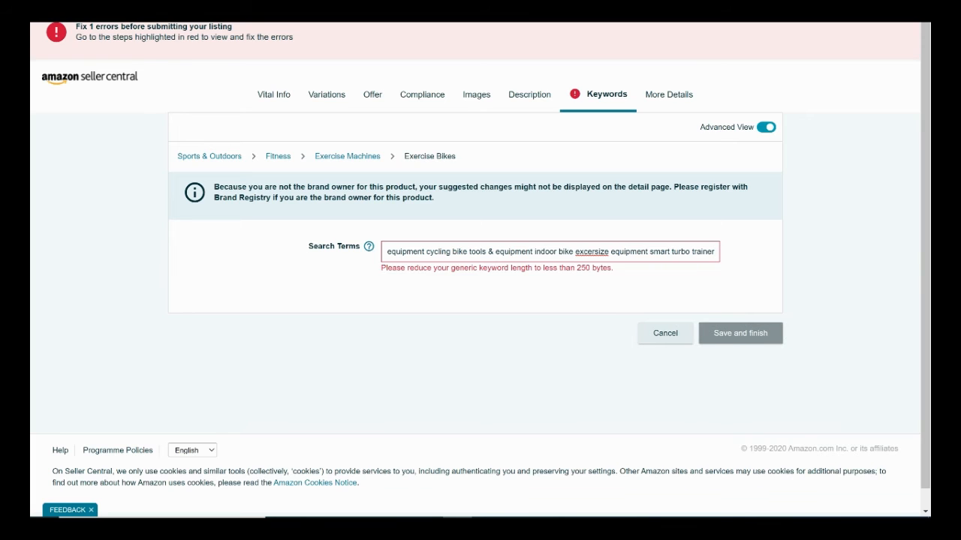
key("BackSpace")
key("BackSpace")
key("BackSpace")
key("BackSpace")
key("BackSpace")
key("BackSpace")
key("BackSpace")
key("BackSpace")
key("BackSpace")
key("BackSpace")
key("BackSpace")
key("BackSpace")
key("BackSpace")
key("BackSpace")
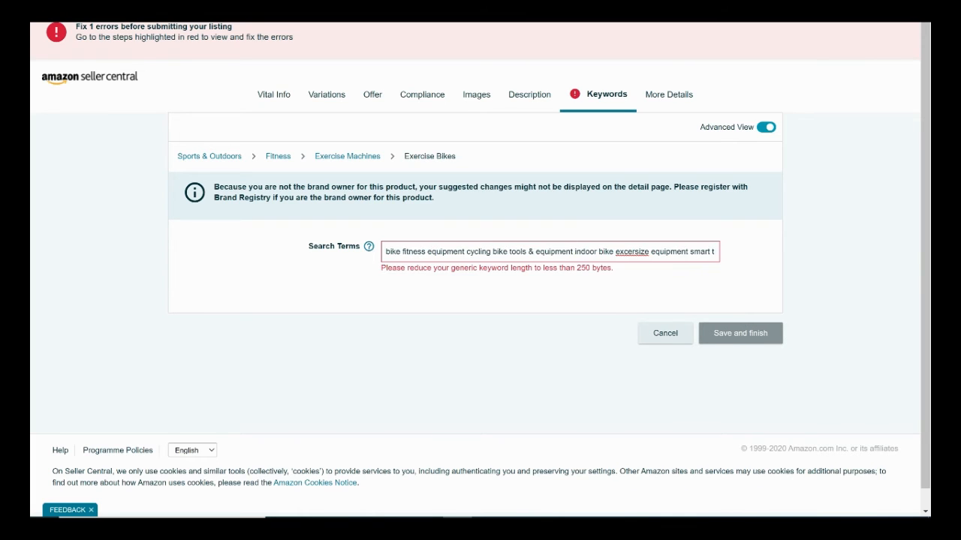
key("BackSpace")
key("BackSpace")
key("BackSpace")
key("BackSpace")
key("BackSpace")
key("BackSpace")
key("BackSpace")
key("BackSpace")
key("BackSpace")
key("BackSpace")
key("BackSpace")
key("BackSpace")
key("BackSpace")
key("BackSpace")
key("BackSpace")
key("BackSpace")
key("BackSpace")
key("BackSpace")
key("BackSpace")
key("BackSpace")
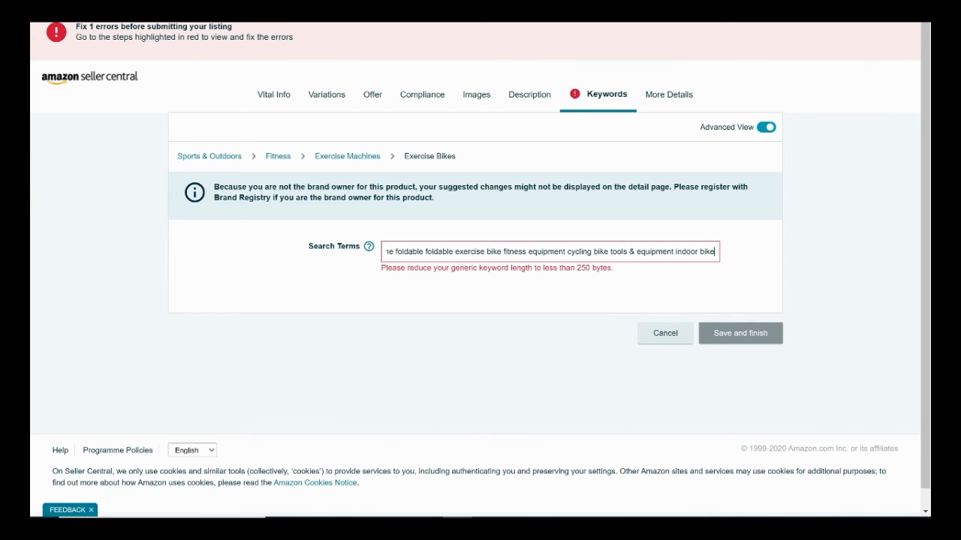
key("BackSpace")
key("BackSpace")
key("BackSpace")
key("BackSpace")
key("BackSpace")
key("BackSpace")
key("BackSpace")
key("BackSpace")
key("BackSpace")
key("BackSpace")
key("BackSpace")
key("BackSpace")
key("BackSpace")
key("BackSpace")
key("BackSpace")
key("BackSpace")
key("BackSpace")
key("BackSpace")
key("BackSpace")
key("BackSpace")
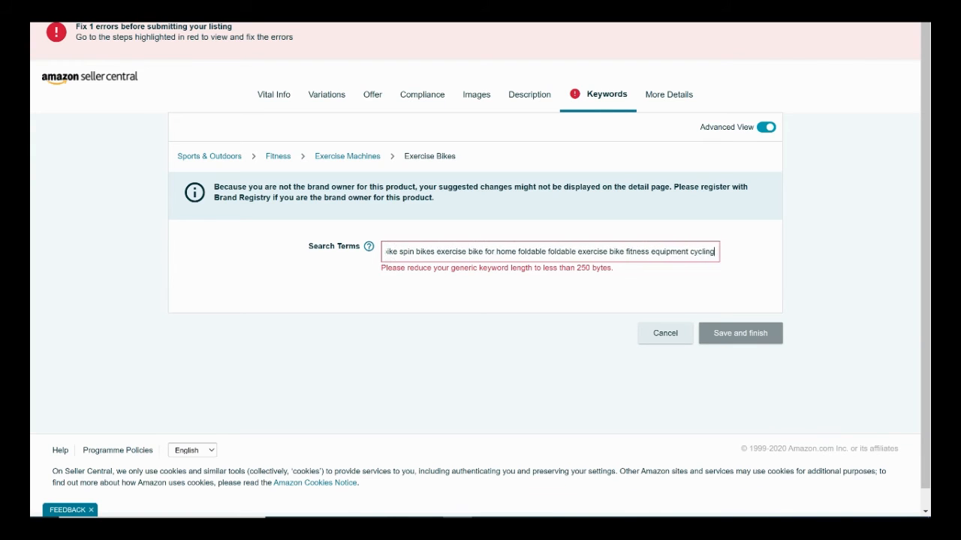
key("BackSpace")
key("BackSpace")
key("BackSpace")
key("BackSpace")
key("BackSpace")
key("BackSpace")
key("BackSpace")
key("BackSpace")
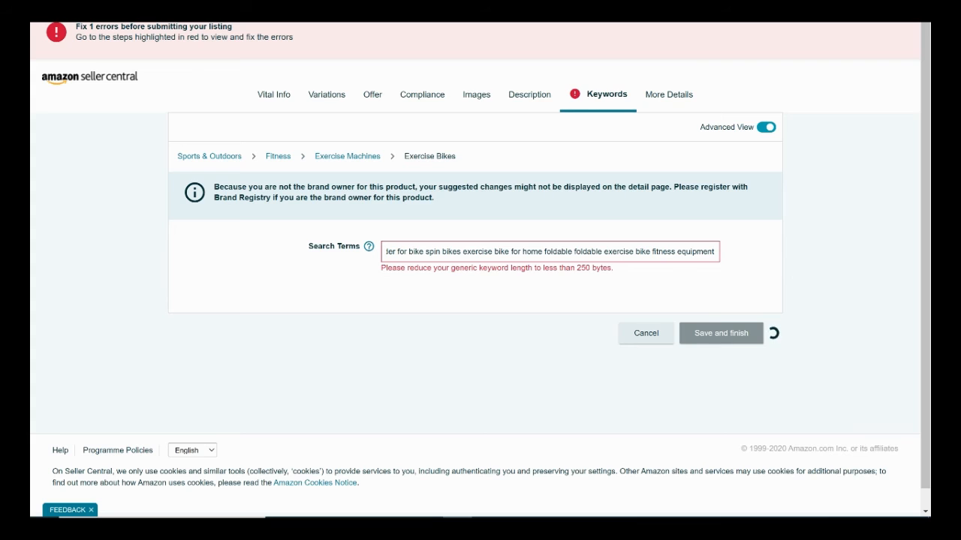
key("BackSpace")
key("BackSpace")
key("BackSpace")
key("BackSpace")
key("BackSpace")
key("BackSpace")
key("BackSpace")
key("BackSpace")
key("BackSpace")
key("BackSpace")
key("BackSpace")
key("BackSpace")
key("BackSpace")
key("BackSpace")
key("BackSpace")
key("BackSpace")
key("BackSpace")
key("BackSpace")
key("BackSpace")
key("BackSpace")
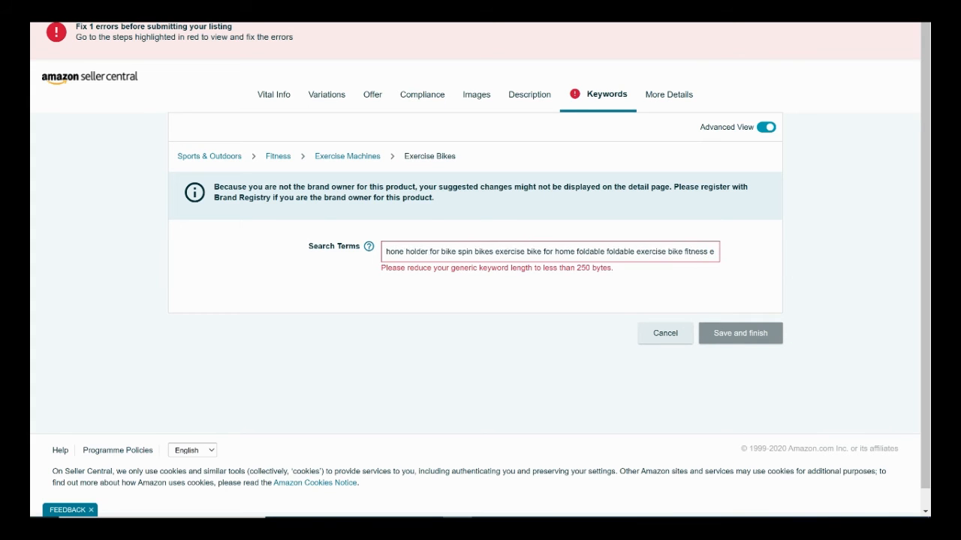
Trim the Search Terms keywords further from the end until they finish with "gym equipment for home", bringing them below 250 bytes.
key("BackSpace")
key("BackSpace")
key("BackSpace")
key("BackSpace")
key("BackSpace")
key("BackSpace")
key("BackSpace")
key("BackSpace")
key("BackSpace")
key("BackSpace")
key("BackSpace")
key("BackSpace")
key("BackSpace")
key("BackSpace")
key("BackSpace")
key("BackSpace")
key("BackSpace")
key("BackSpace")
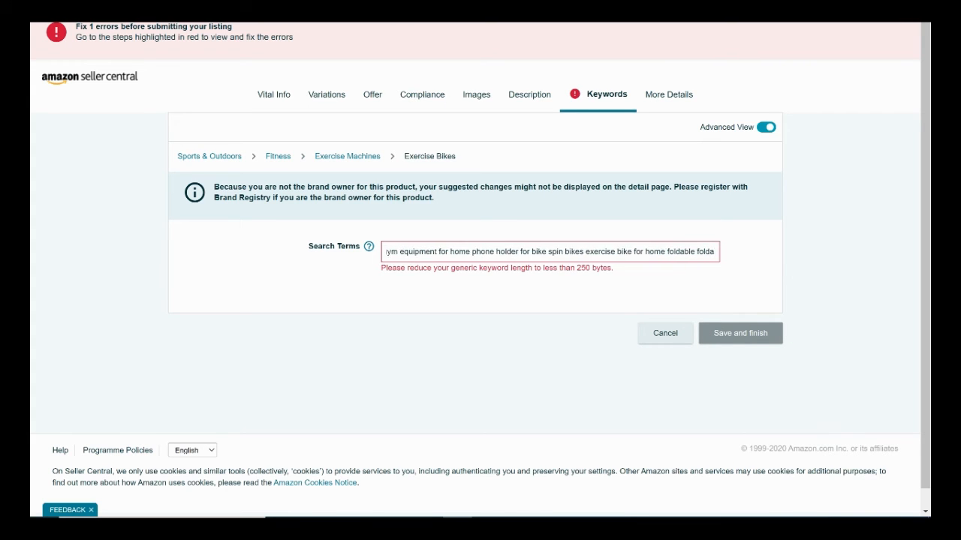
key("BackSpace")
key("BackSpace")
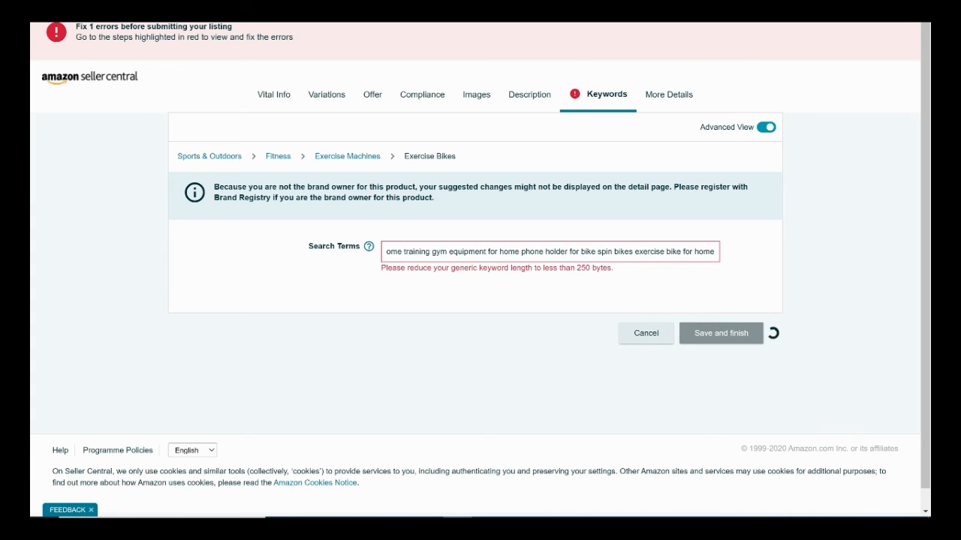
key("BackSpace")
key("BackSpace")
key("BackSpace")
key("BackSpace")
key("BackSpace")
key("BackSpace")
key("BackSpace")
key("BackSpace")
key("BackSpace")
key("BackSpace")
key("BackSpace")
key("BackSpace")
key("BackSpace")
key("BackSpace")
key("BackSpace")
key("BackSpace")
key("BackSpace")
key("BackSpace")
key("BackSpace")
key("BackSpace")
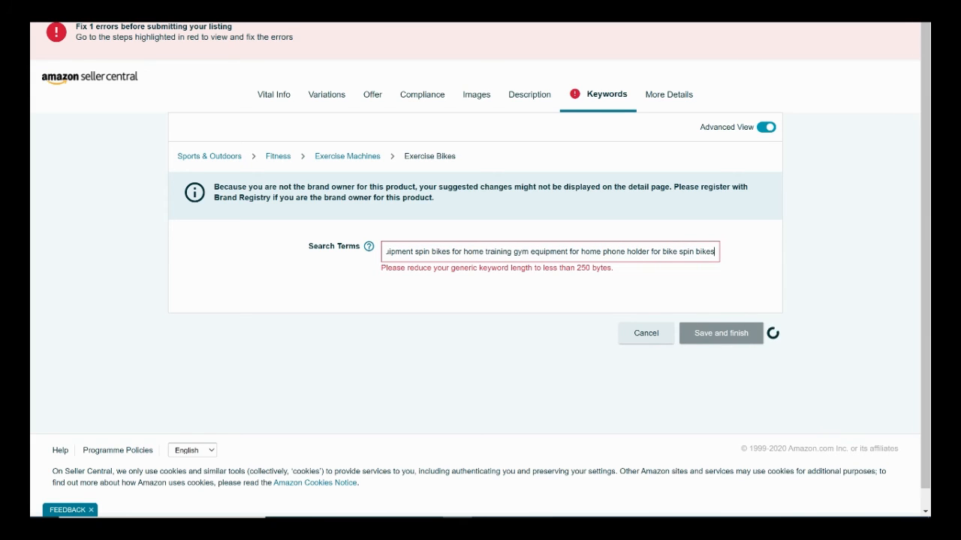
key("BackSpace")
key("BackSpace")
key("BackSpace")
key("BackSpace")
key("BackSpace")
key("BackSpace")
key("BackSpace")
key("BackSpace")
key("BackSpace")
key("BackSpace")
key("BackSpace")
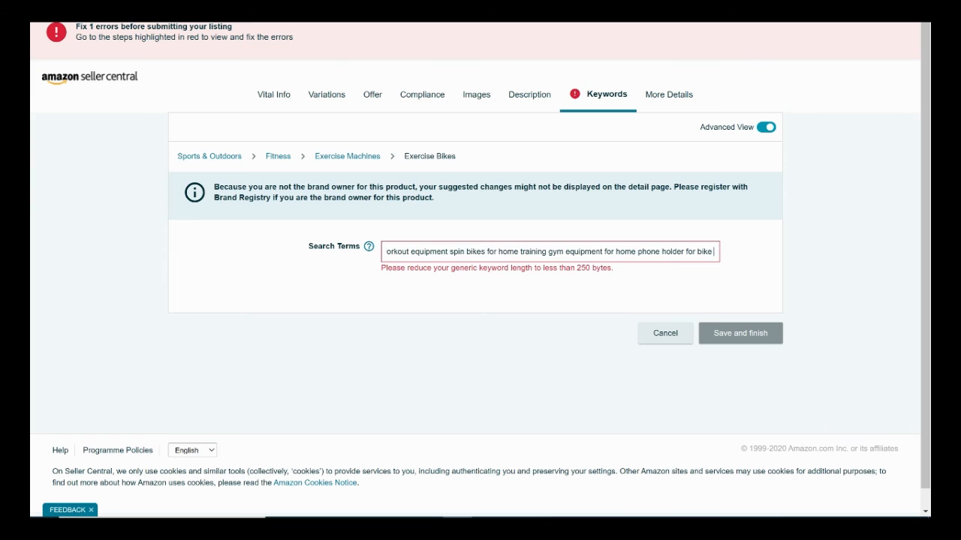
key("BackSpace")
key("BackSpace")
key("BackSpace")
key("BackSpace")
key("BackSpace")
key("BackSpace")
key("BackSpace")
key("BackSpace")
key("BackSpace")
key("BackSpace")
key("BackSpace")
key("BackSpace")
key("BackSpace")
key("BackSpace")
key("BackSpace")
key("BackSpace")
key("BackSpace")
key("BackSpace")
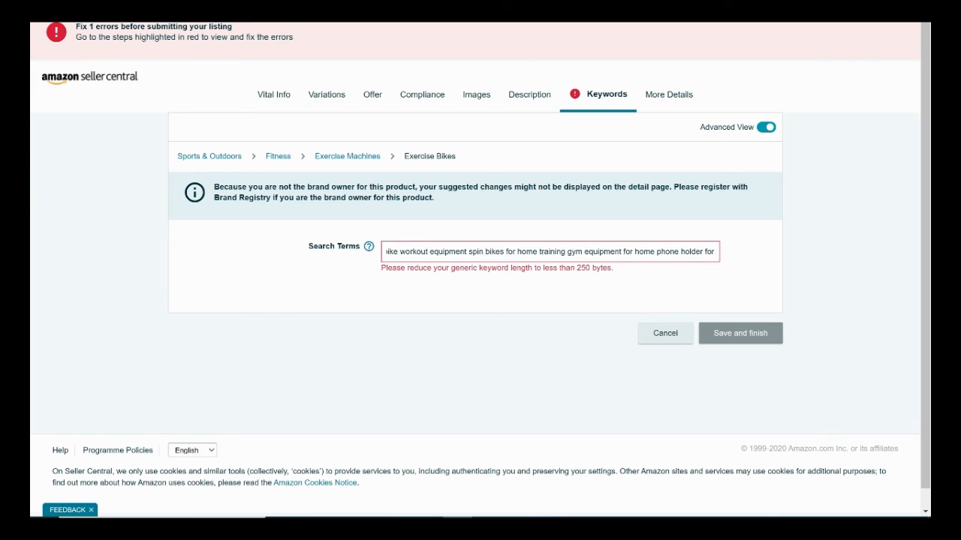
key("BackSpace")
key("BackSpace")
key("BackSpace")
key("BackSpace")
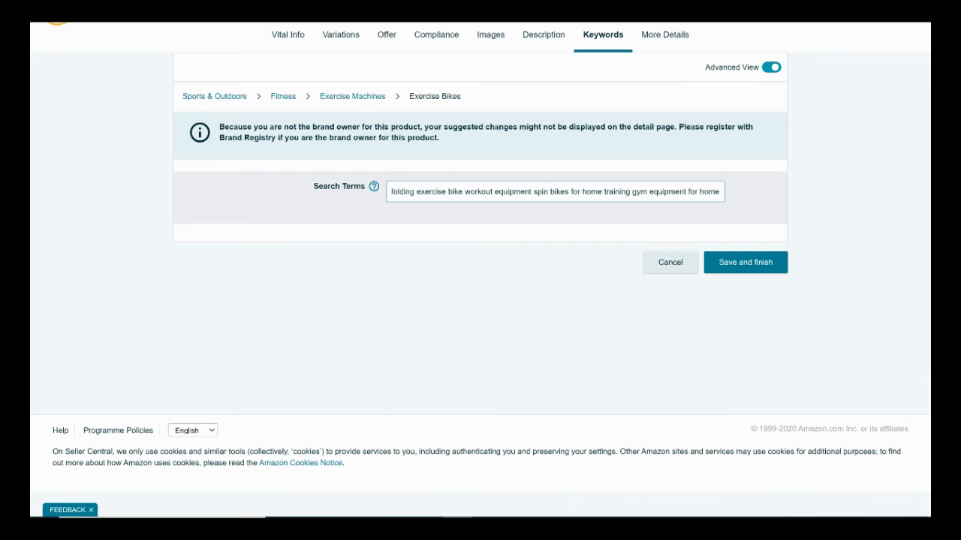
Enter Steel as the Material Type in the listing's More Details, leaving the other optional fields blank, and submit the finished listing.
left_click(665, 36)
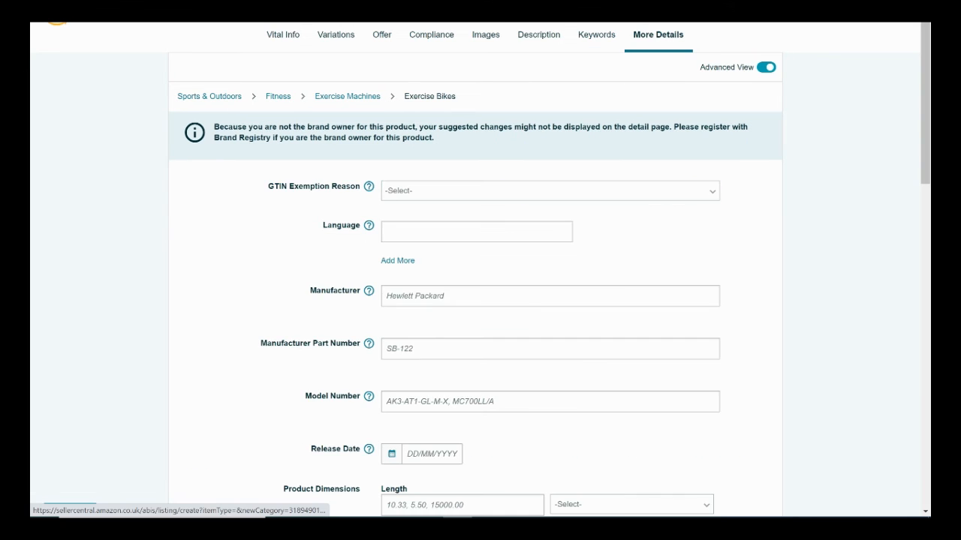
scroll(474, 270, "down", 3)
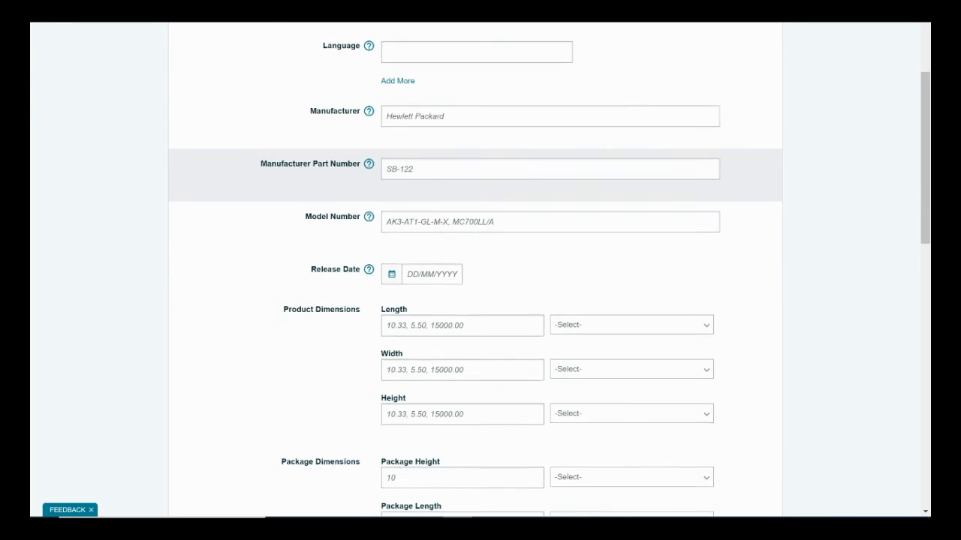
scroll(474, 271, "down", 1)
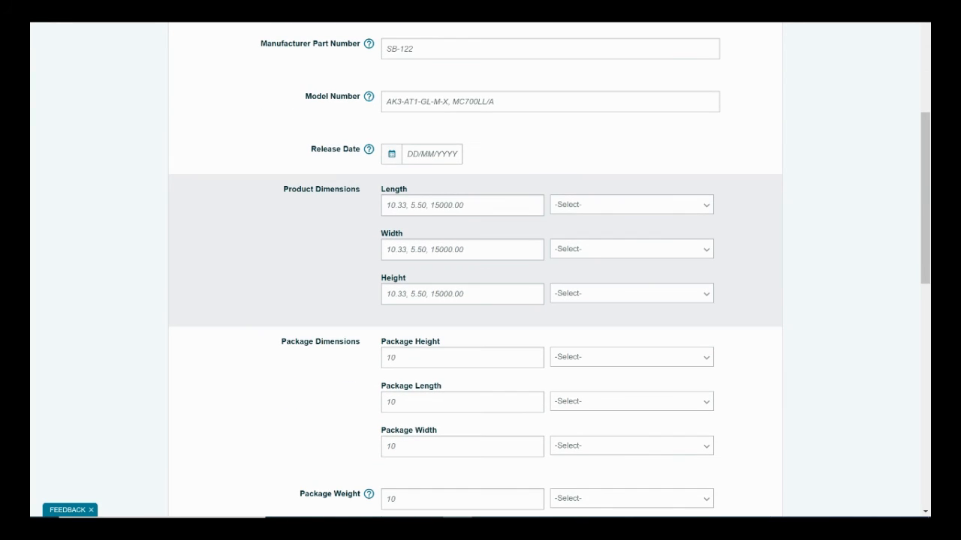
scroll(474, 270, "down", 3)
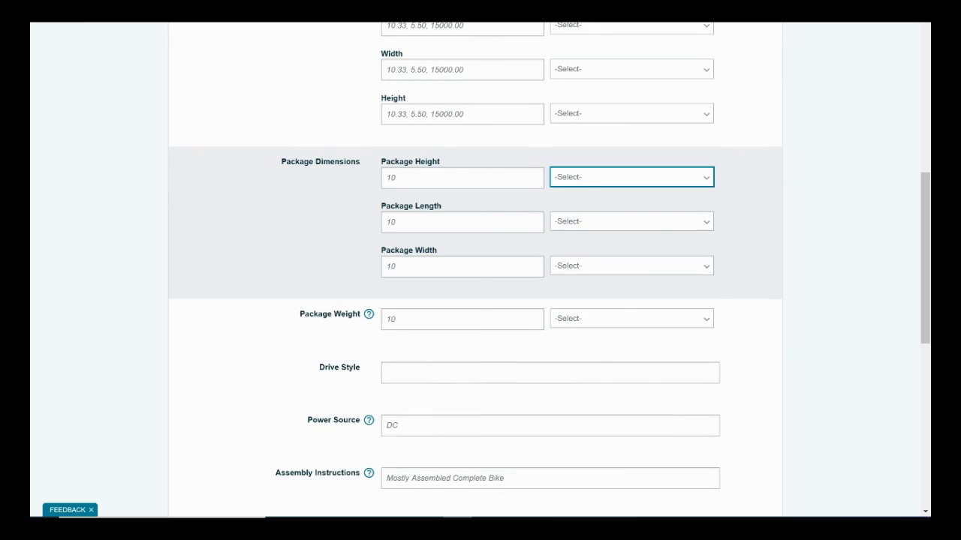
scroll(474, 270, "down", 6)
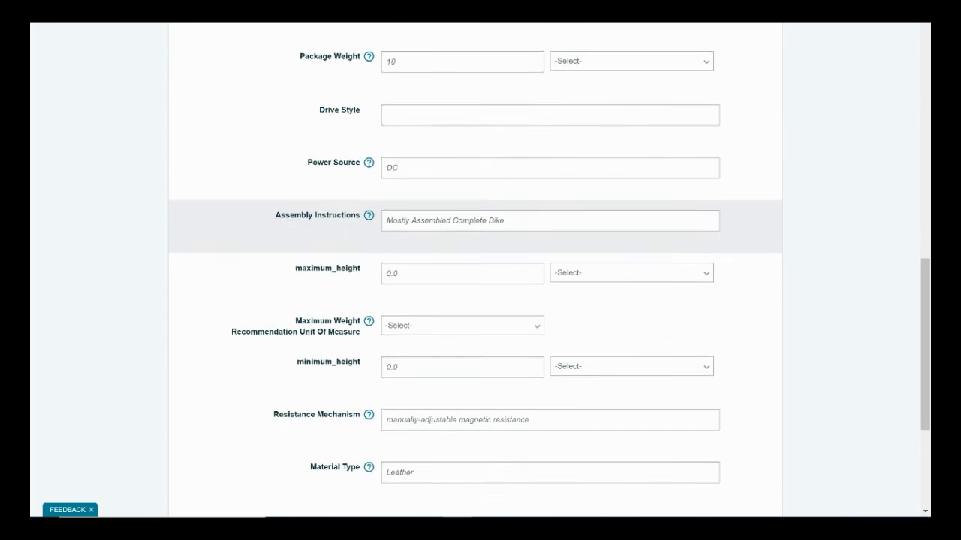
scroll(475, 270, "down", 1)
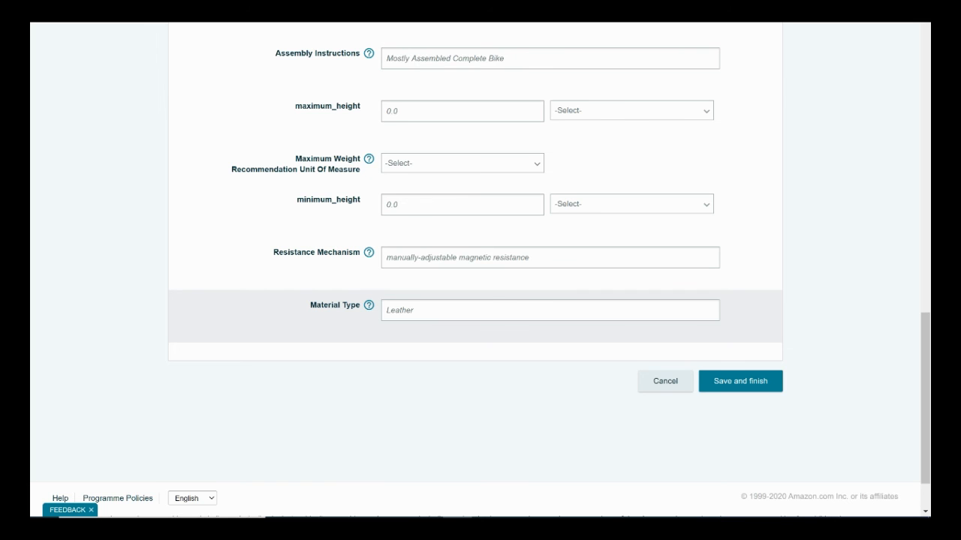
left_click(550, 311)
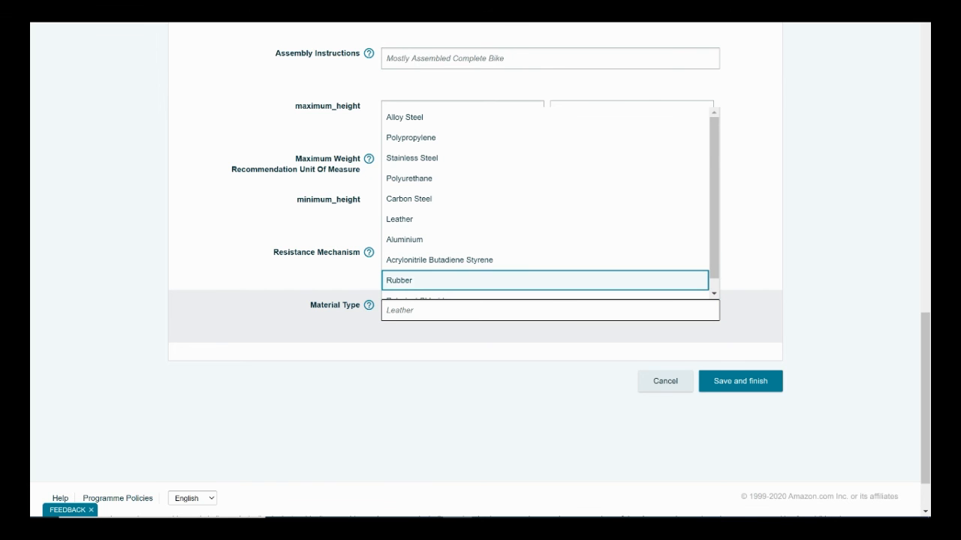
type("s")
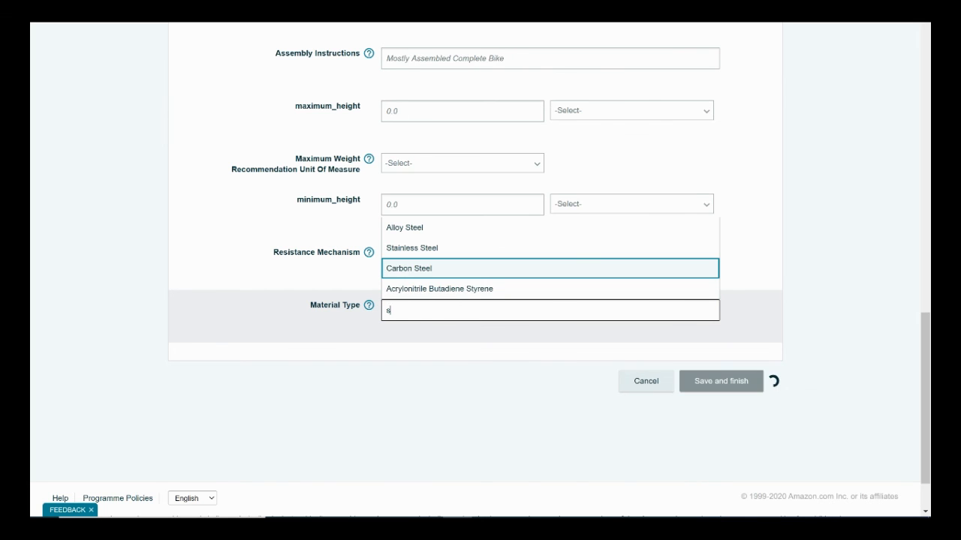
key("BackSpace")
type("S")
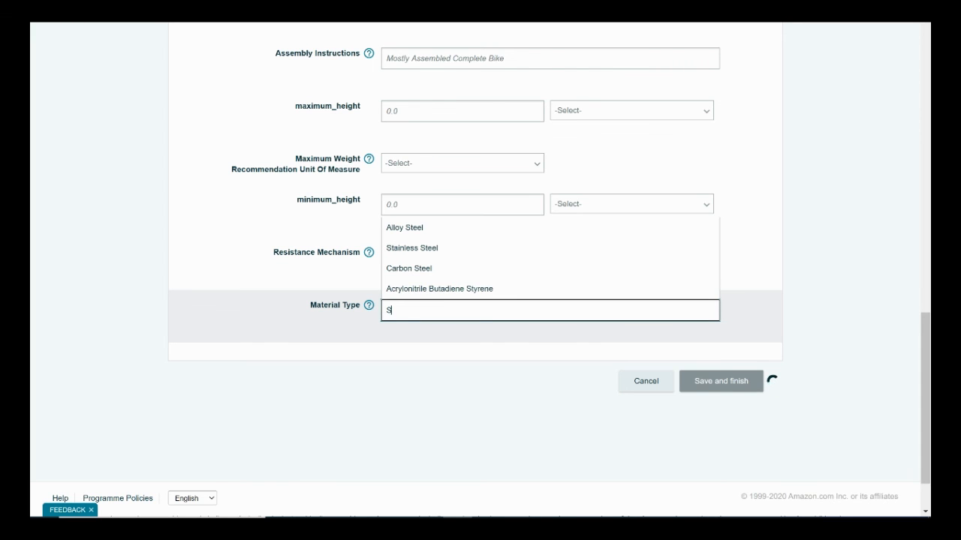
type("teel")
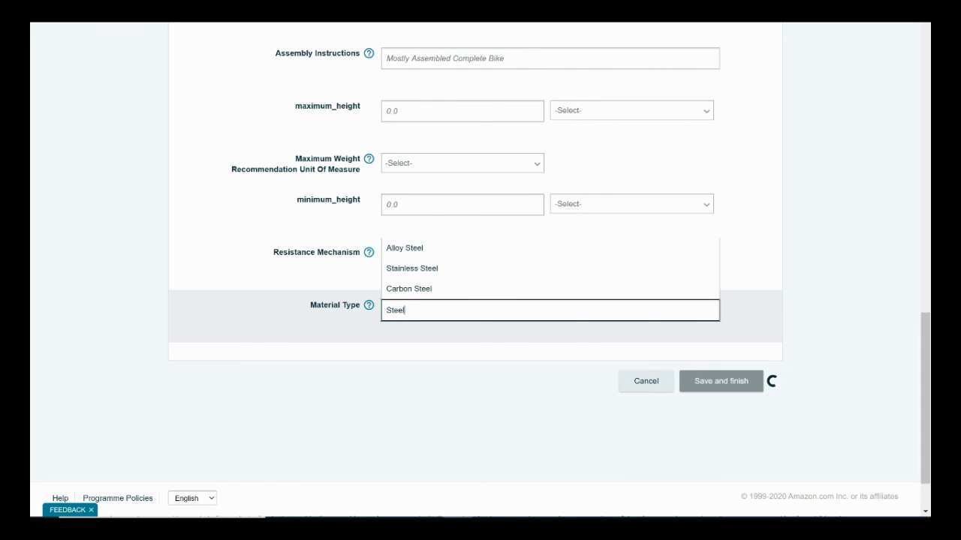
key("Tab")
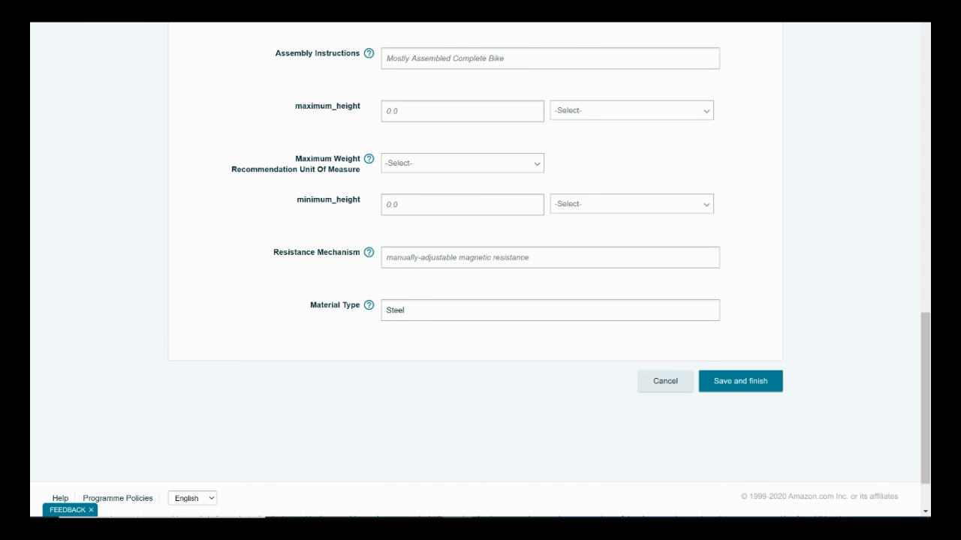
left_click(740, 381)
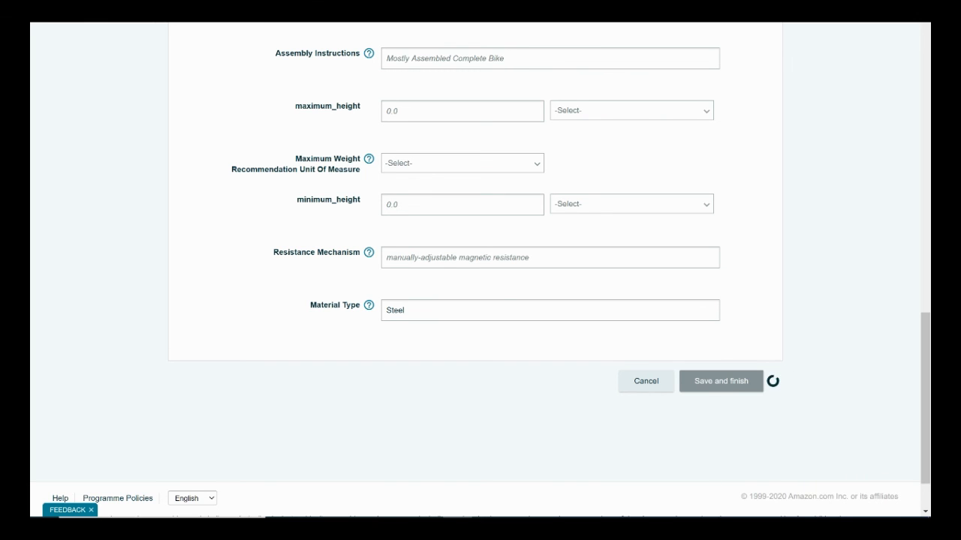